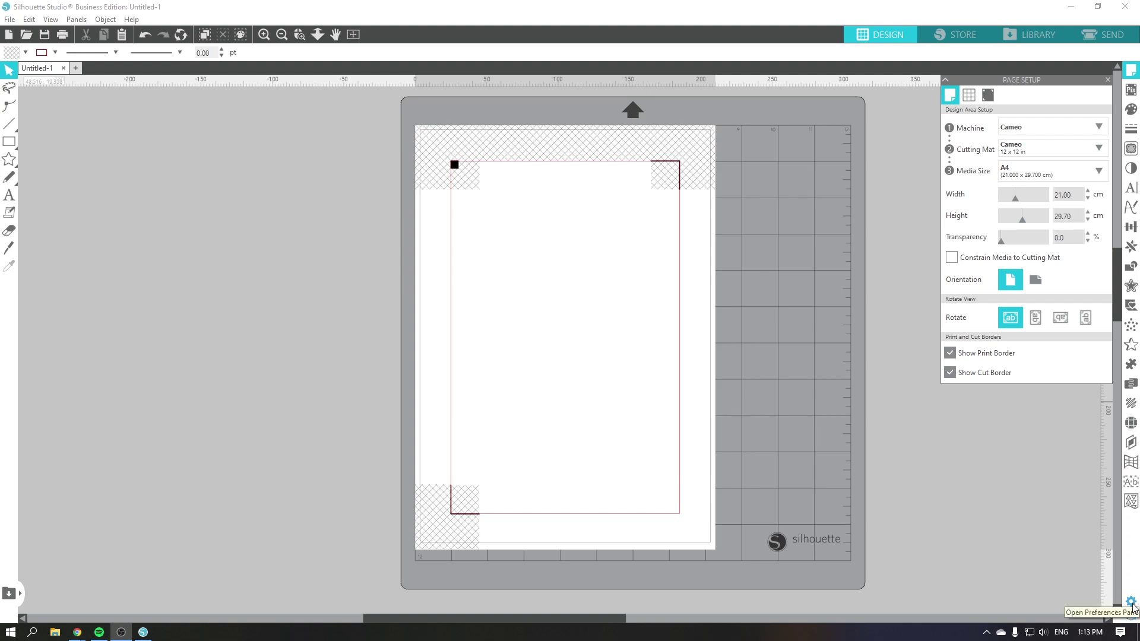
- Set the unit of measurement to Auto (Inches) in the general preferences
{"action": "left_click", "coordinate": [1131, 603]}
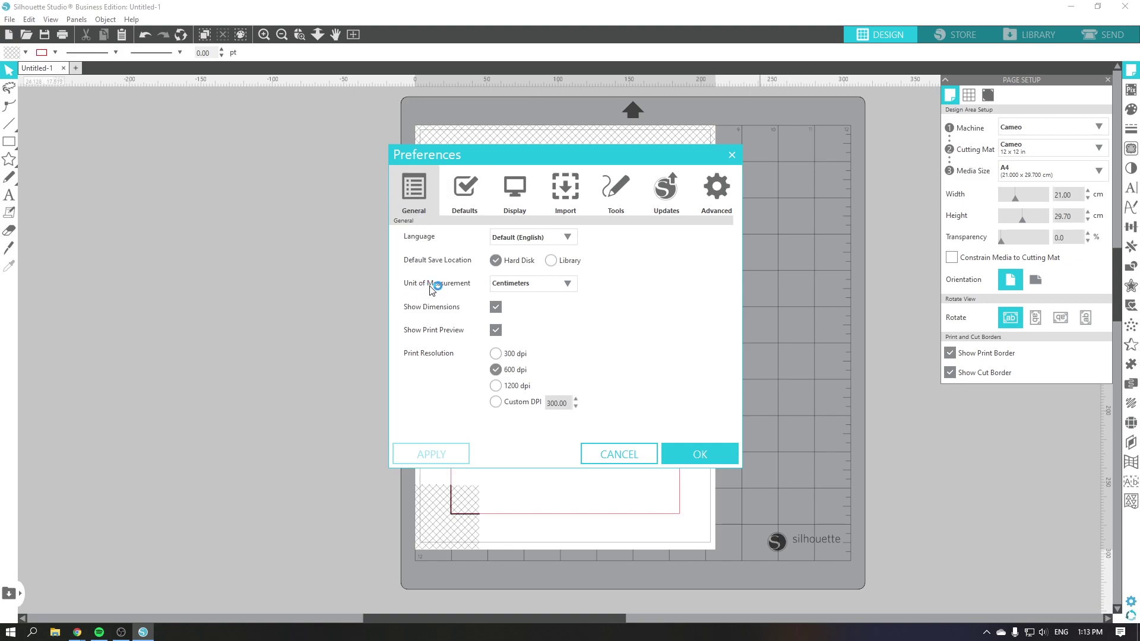
{"action": "left_click", "coordinate": [565, 290]}
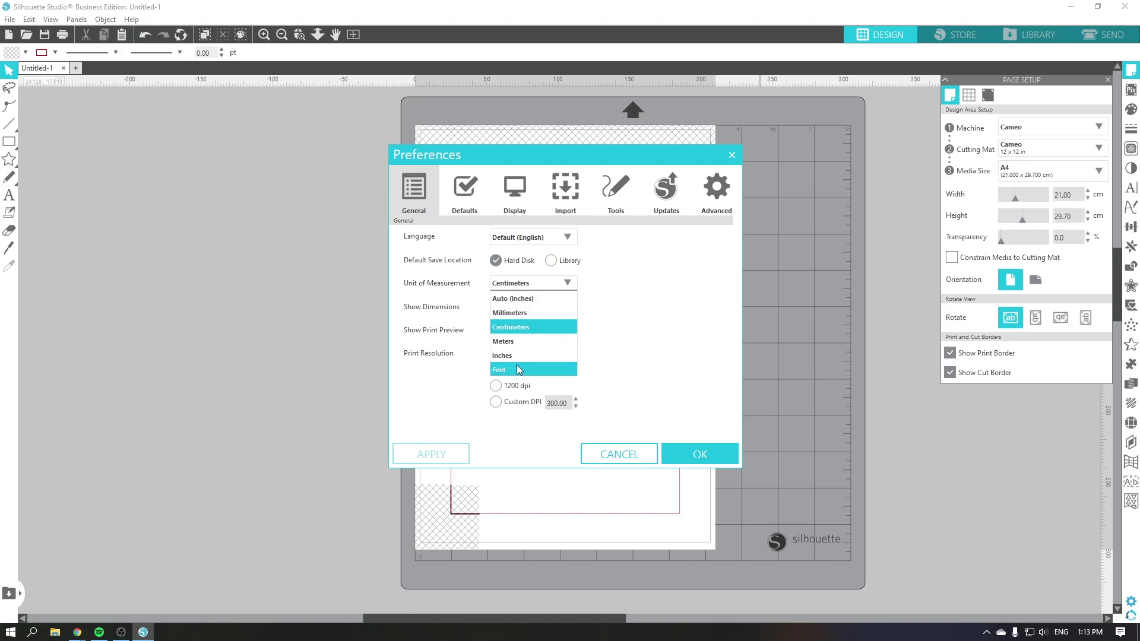
{"action": "key", "text": "Return"}
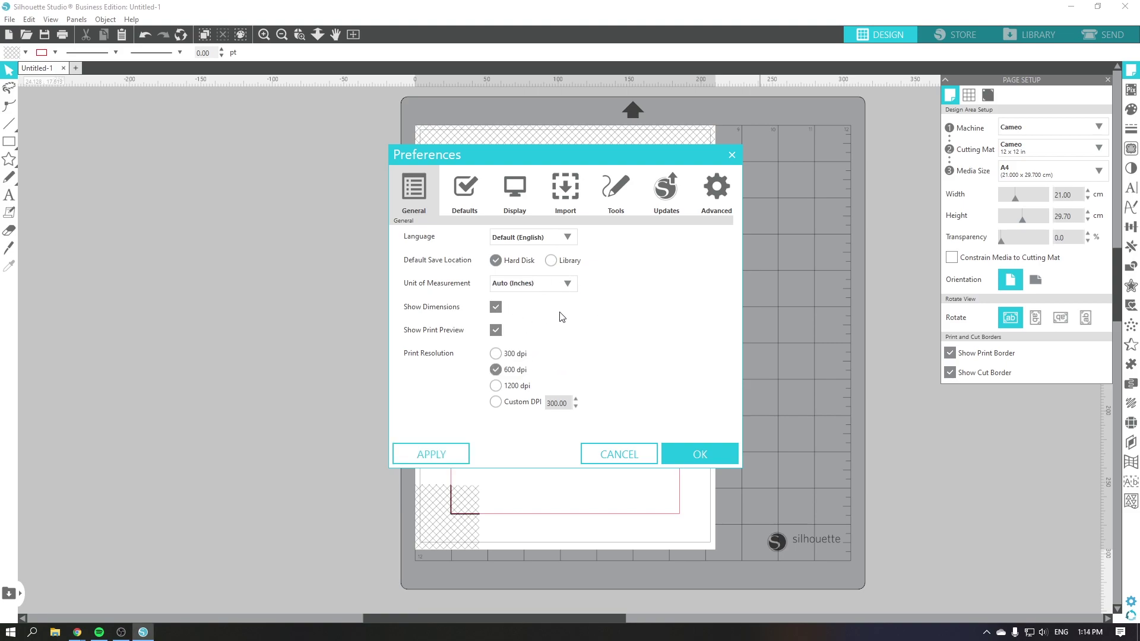
{"action": "left_click", "coordinate": [703, 451]}
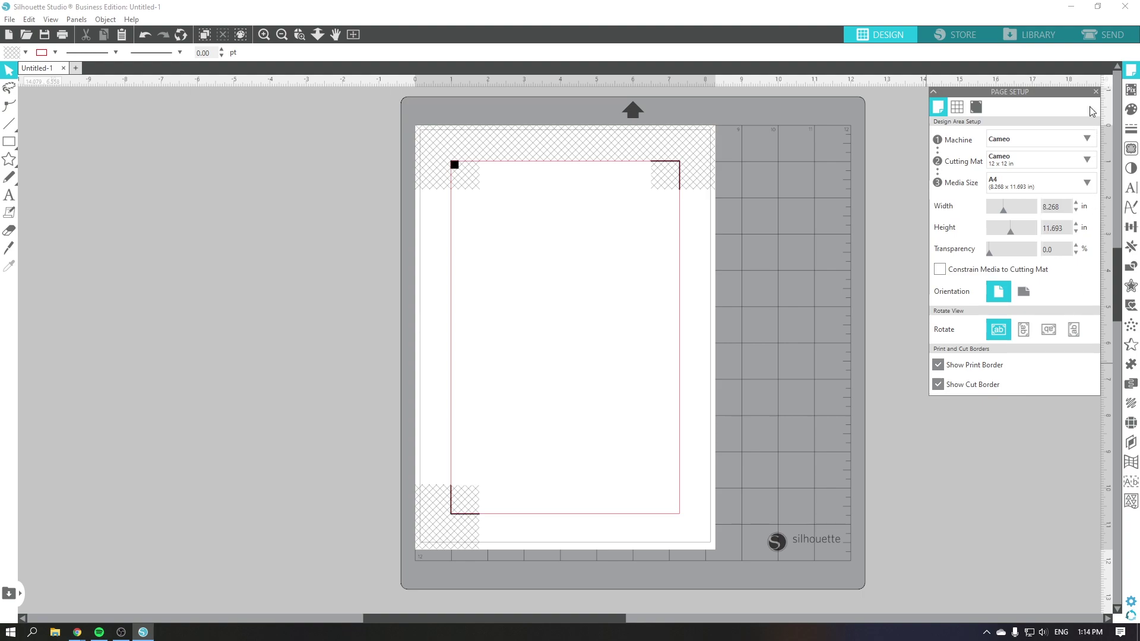
- Turn off the registration marks in the page setup
{"action": "left_click", "coordinate": [1095, 92]}
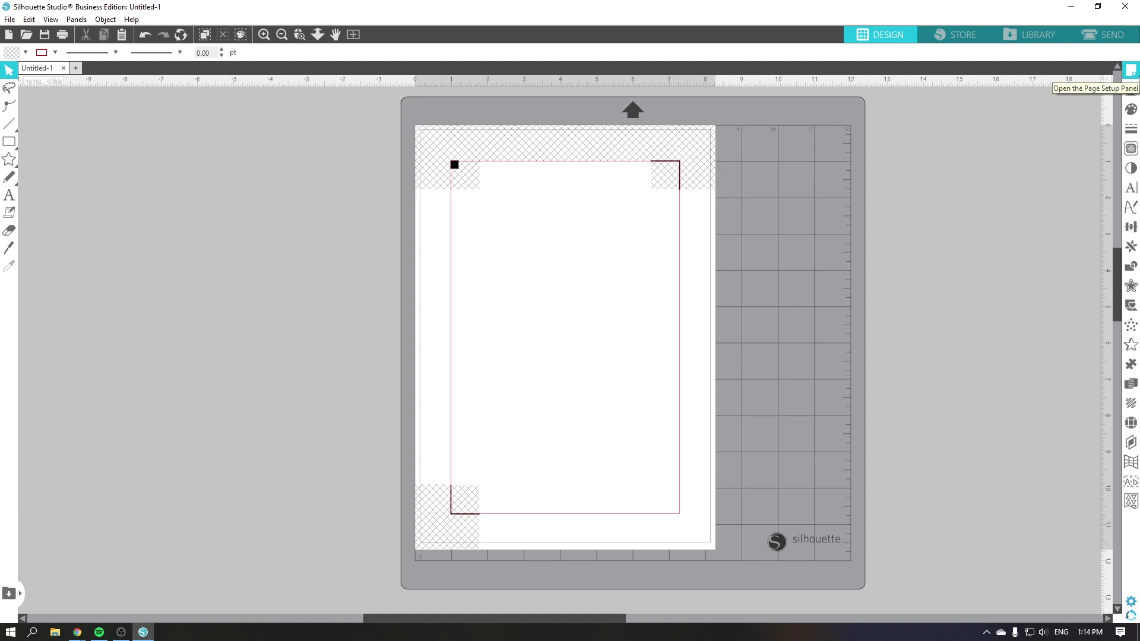
{"action": "left_click", "coordinate": [1129, 76]}
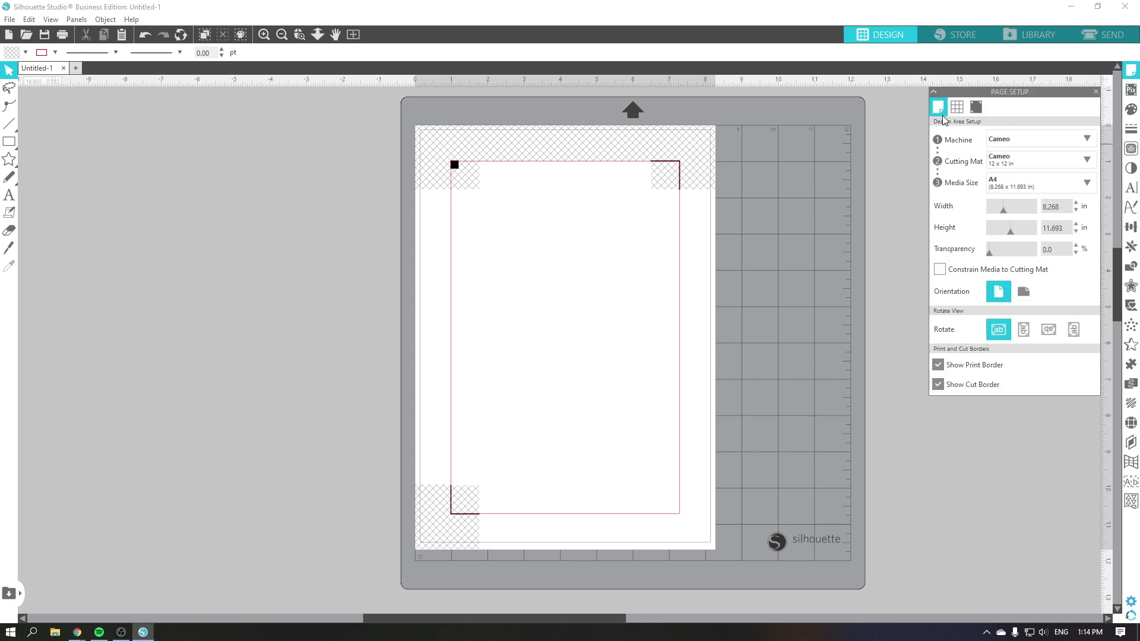
{"action": "left_click", "coordinate": [981, 112]}
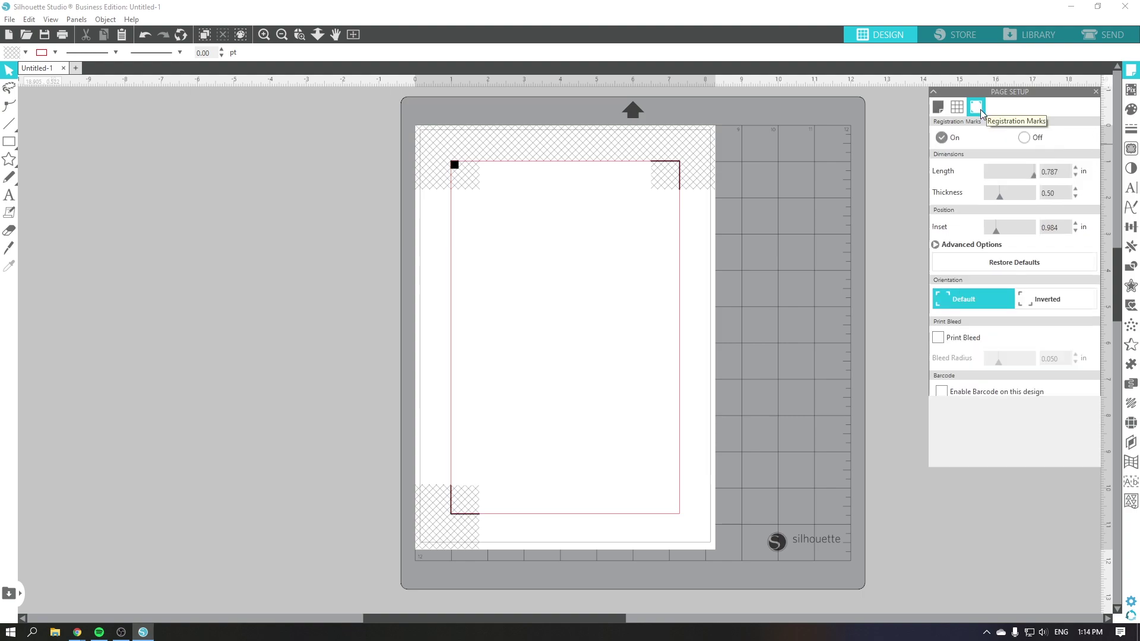
{"action": "left_click", "coordinate": [1027, 140]}
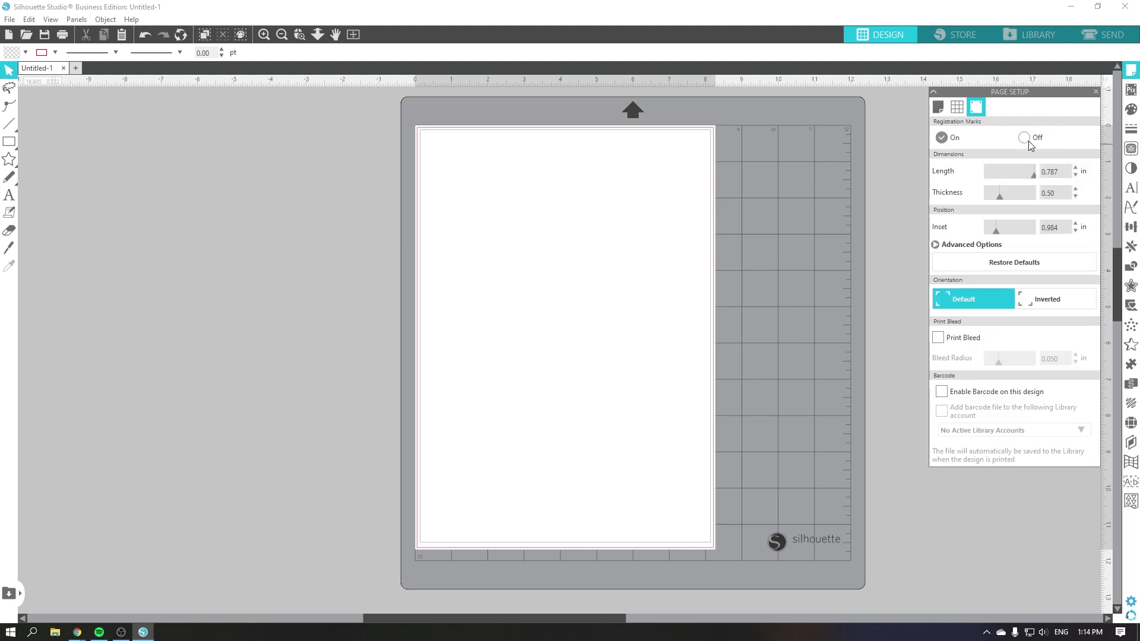
{"action": "left_click", "coordinate": [949, 143]}
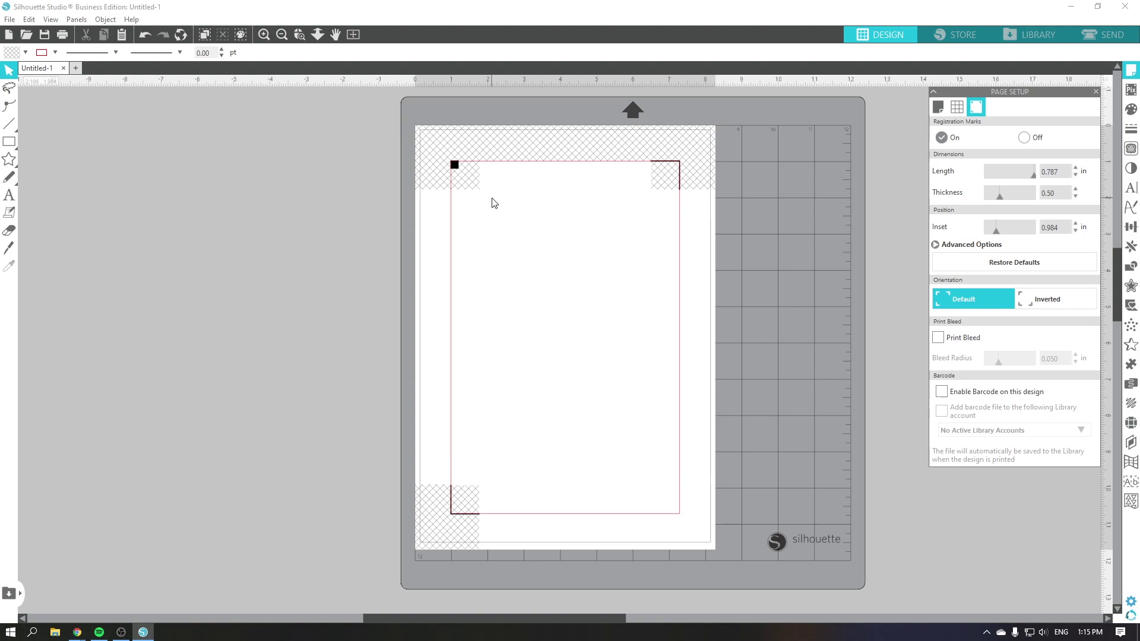
{"action": "left_click", "coordinate": [1023, 138]}
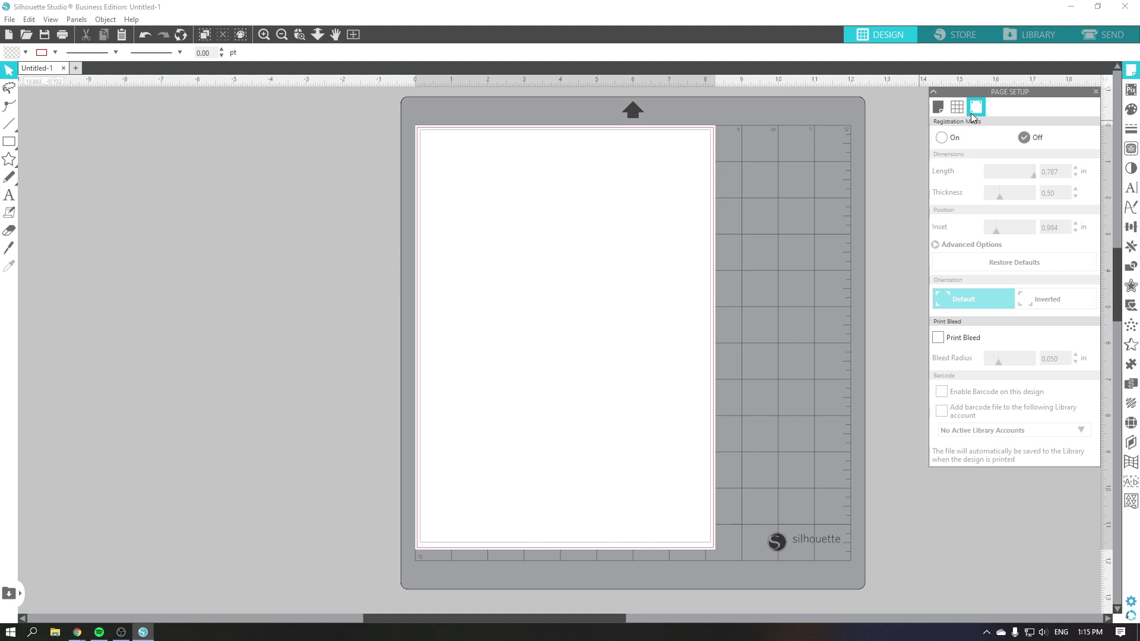
- Set the page to landscape orientation with A4 as the media size
{"action": "left_click", "coordinate": [938, 108]}
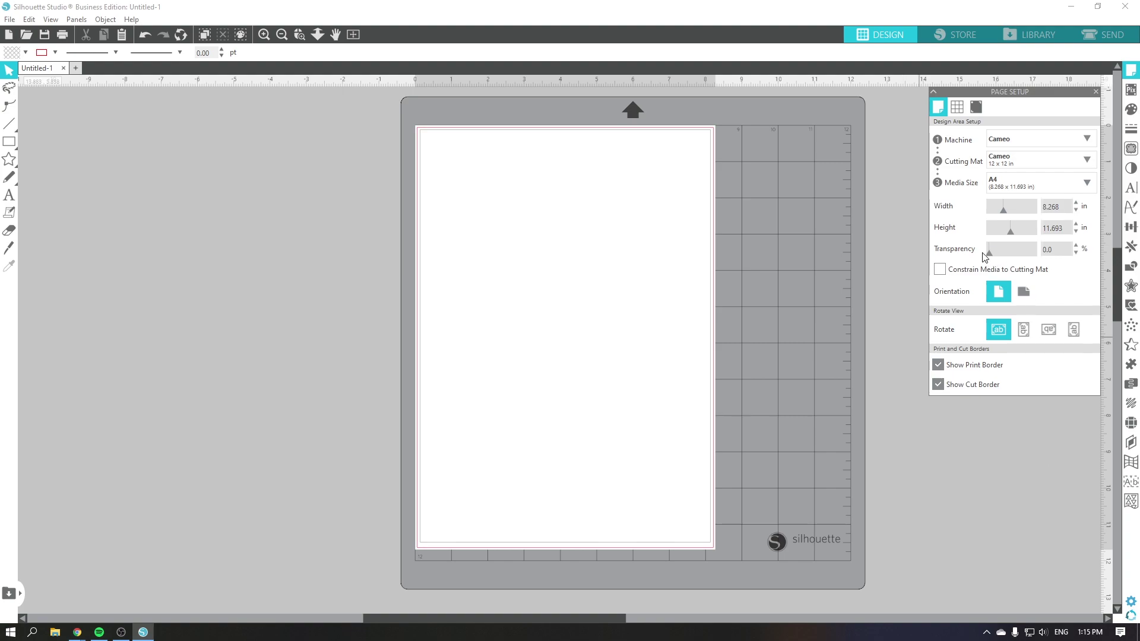
{"action": "left_click", "coordinate": [1015, 291]}
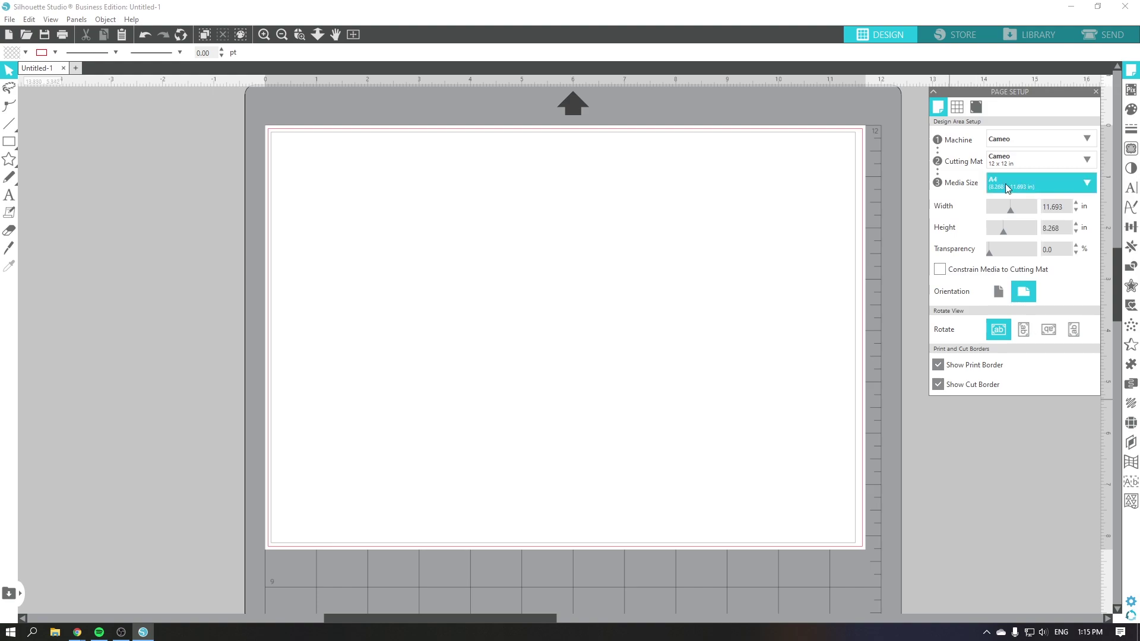
{"action": "left_click", "coordinate": [1087, 184]}
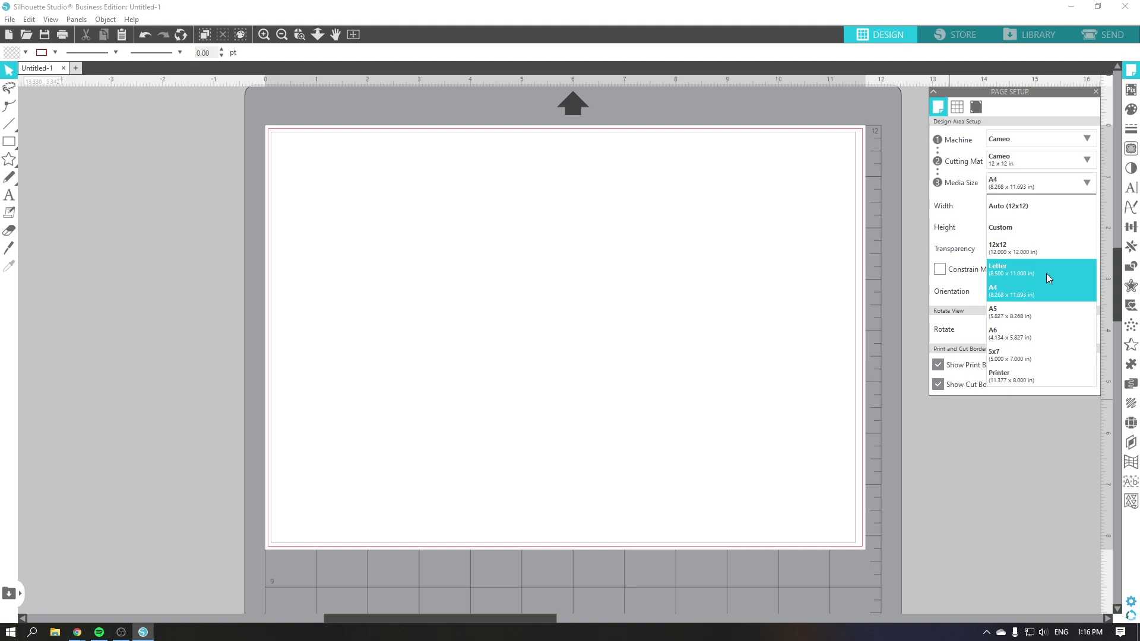
{"action": "left_click", "coordinate": [1056, 293]}
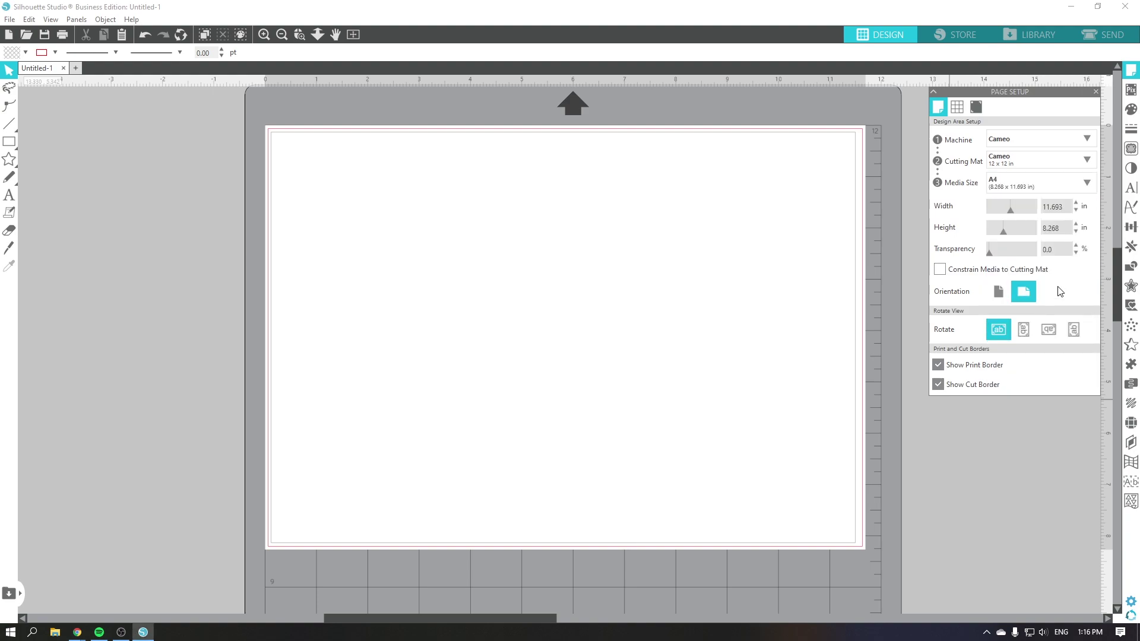
- Try the Letter media size and return the page to A4
{"action": "left_click", "coordinate": [1086, 182]}
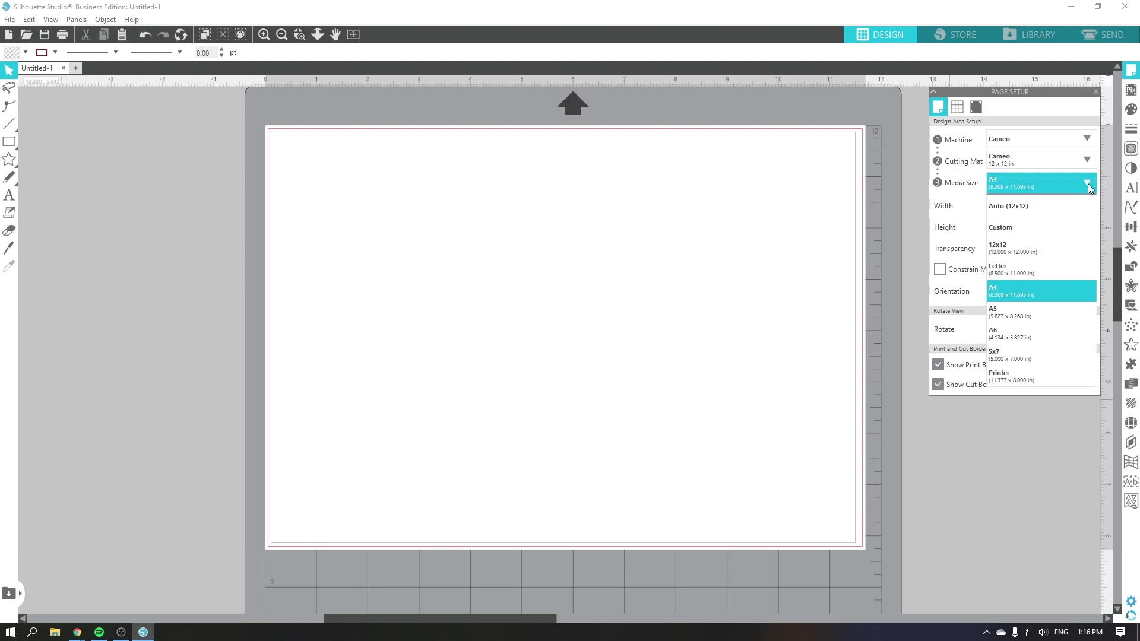
{"action": "left_click", "coordinate": [1044, 273]}
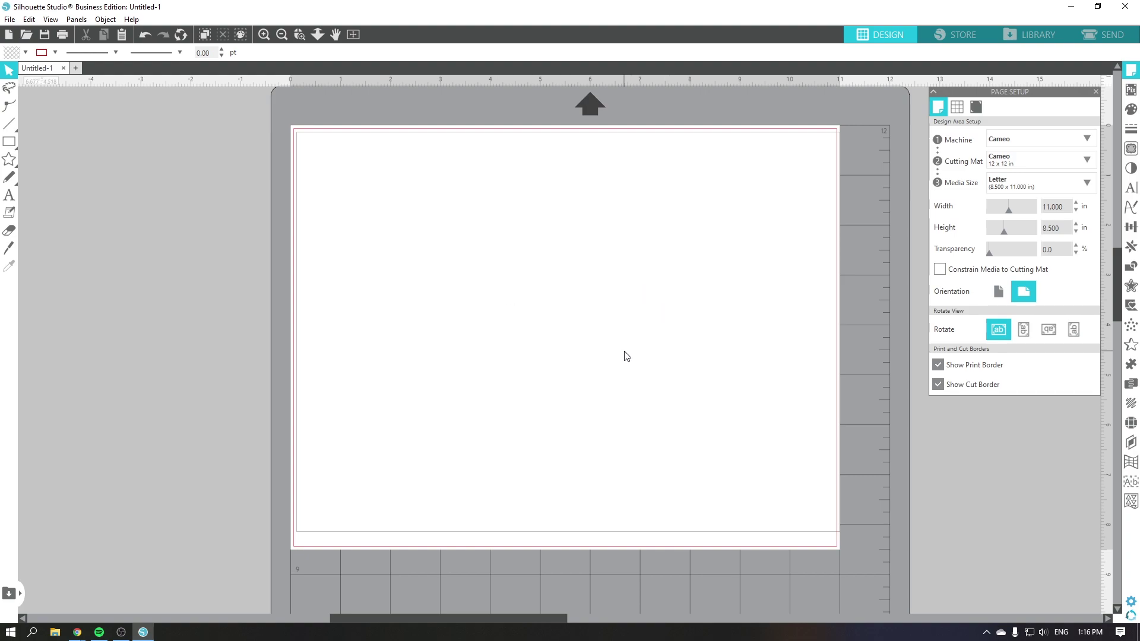
{"action": "left_click", "coordinate": [1036, 183]}
{"action": "left_click", "coordinate": [1016, 291]}
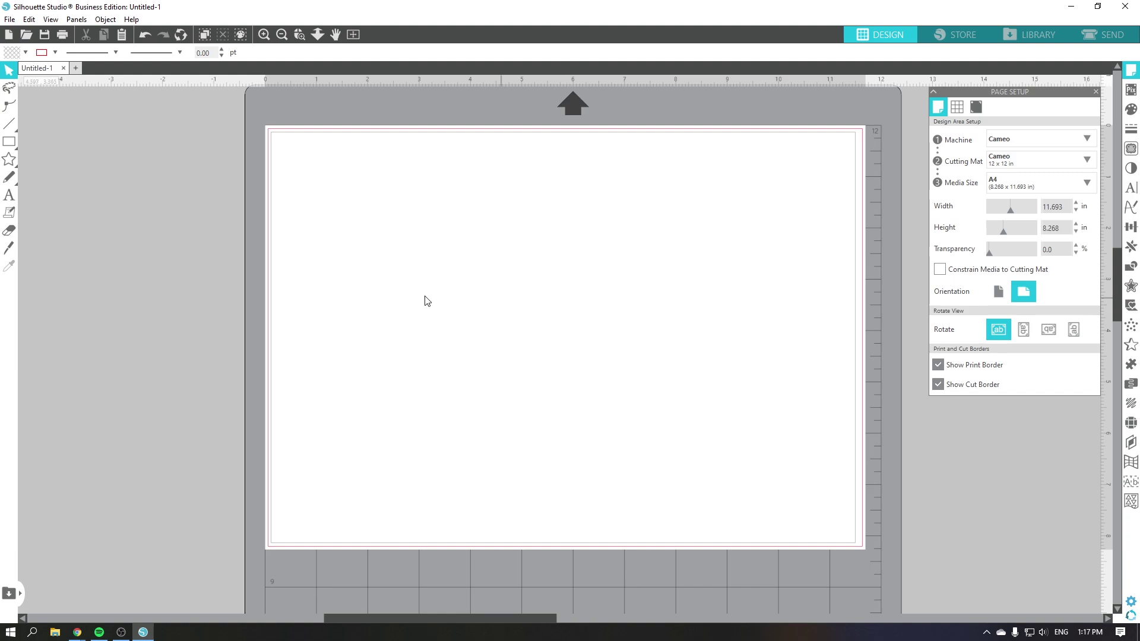
- Draw a rectangle about 6.6 in wide and 4 in high on the page
{"action": "mouse_move", "coordinate": [18, 149]}
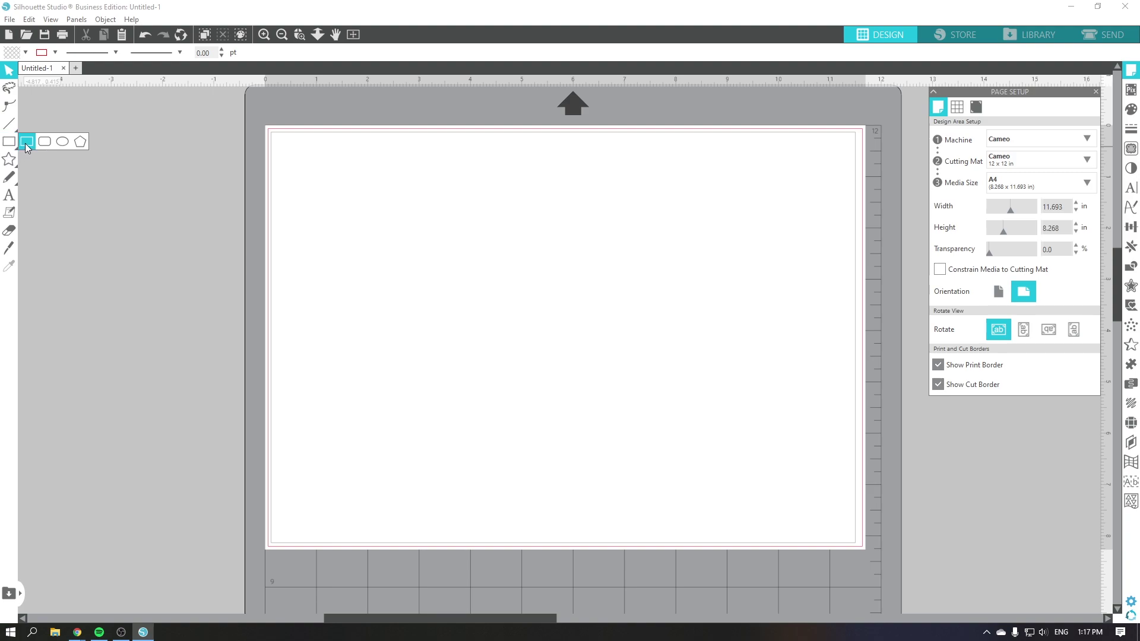
{"action": "left_click", "coordinate": [25, 144]}
{"action": "left_click_drag", "start_coordinate": [358, 180], "coordinate": [705, 392]}
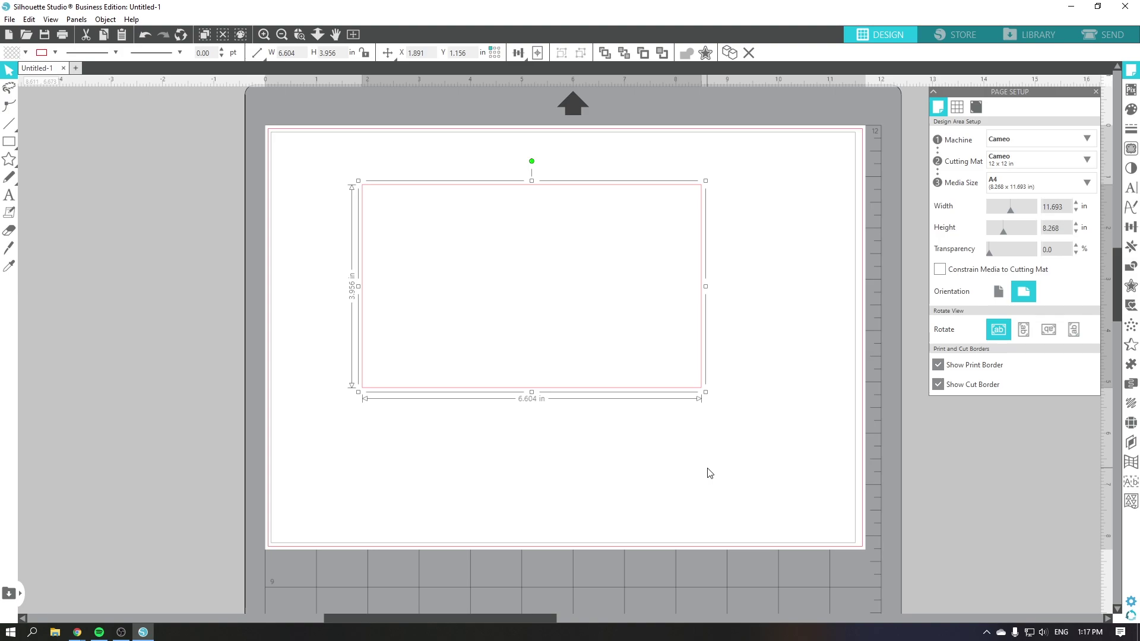
- Resize the rectangle to 5 in wide by 7 in high and move it into the left half of the page
{"action": "left_click", "coordinate": [303, 52]}
{"action": "type", "text": "5"}
{"action": "key", "text": "Tab"}
{"action": "type", "text": "7"}
{"action": "key", "text": "Return"}
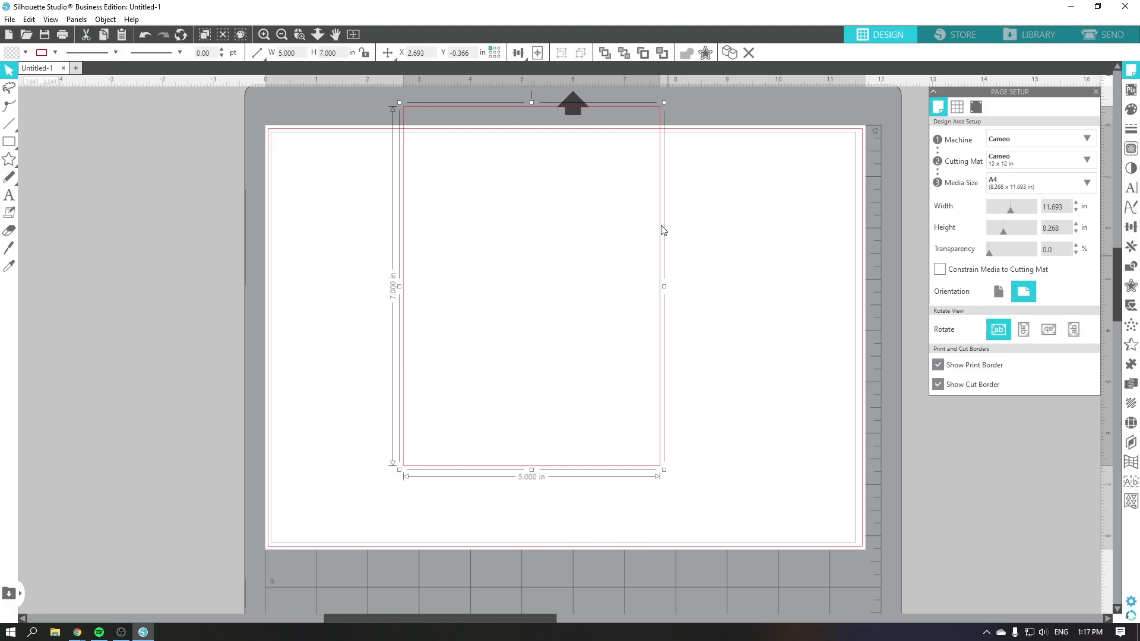
{"action": "left_click_drag", "start_coordinate": [597, 111], "coordinate": [478, 163]}
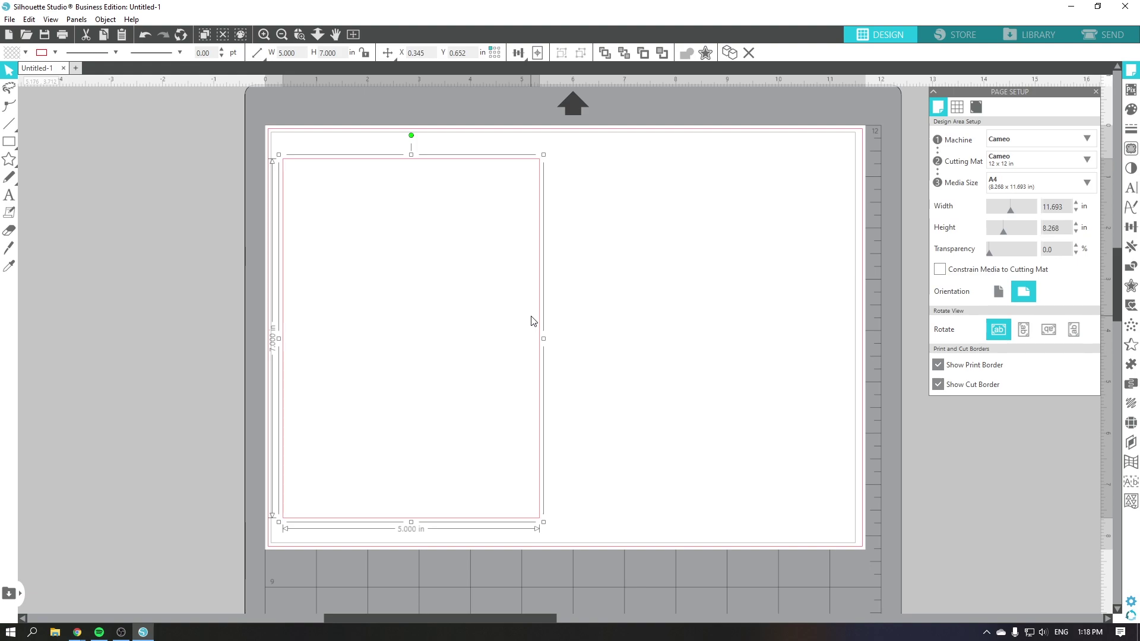
- Duplicate the rectangle to its right and shift the copy to about X 5.8 in, leaving a small gap between the two
{"action": "left_click", "coordinate": [1129, 251]}
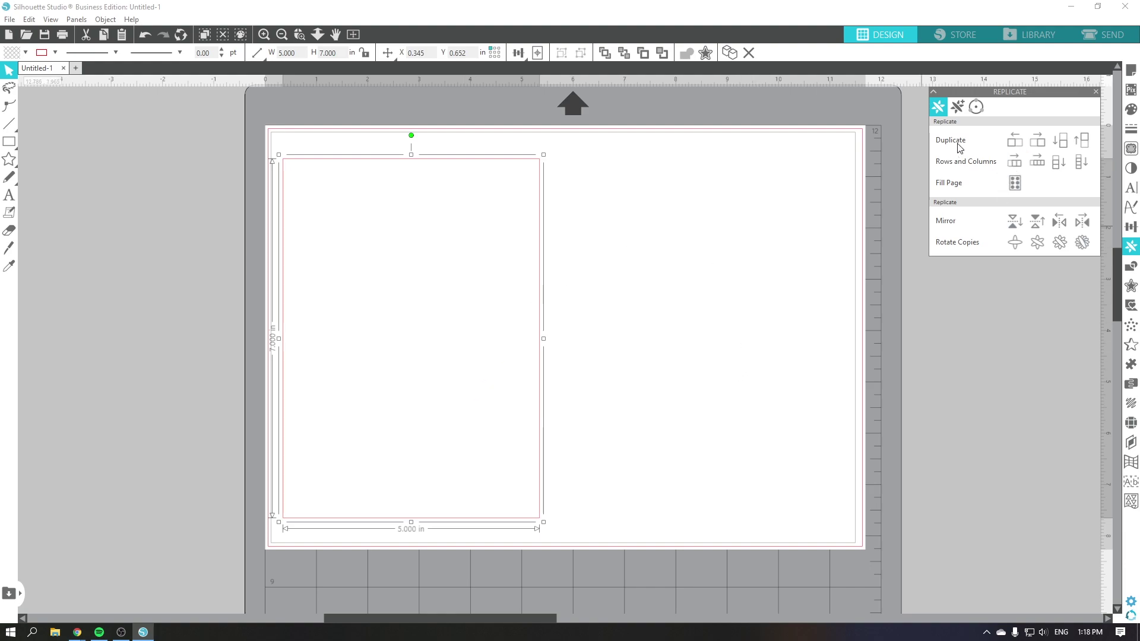
{"action": "left_click", "coordinate": [1038, 145]}
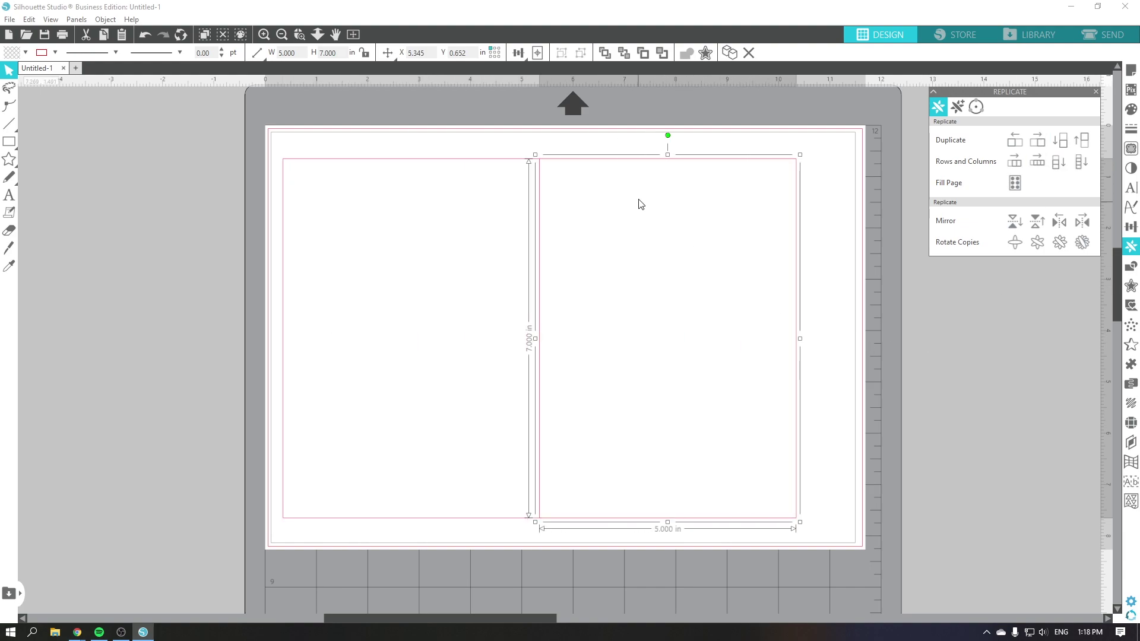
{"action": "left_click_drag", "start_coordinate": [639, 167], "coordinate": [662, 163]}
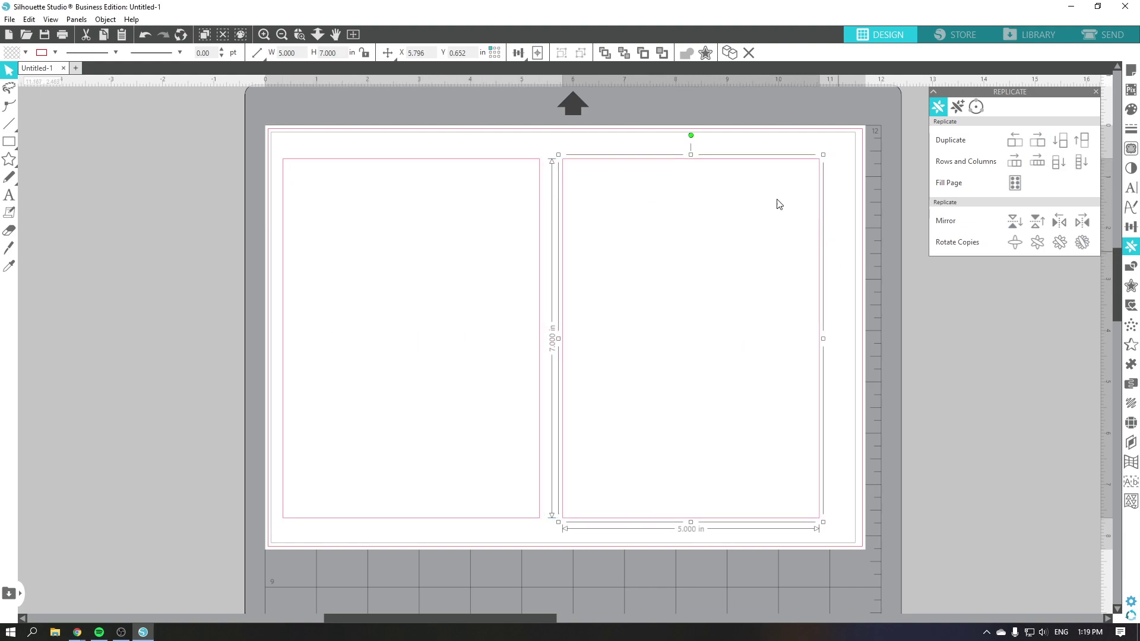
{"action": "left_click", "coordinate": [582, 192]}
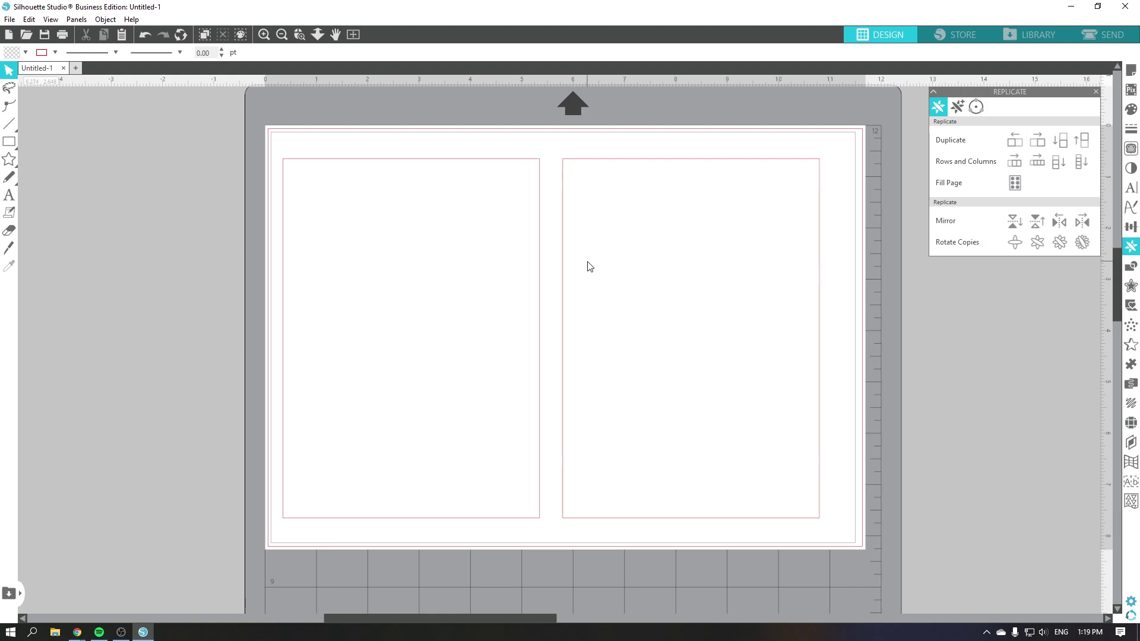
- Center the two rectangles together on the page
{"action": "left_click", "coordinate": [501, 213]}
{"action": "left_click", "coordinate": [667, 292], "text": "shift"}
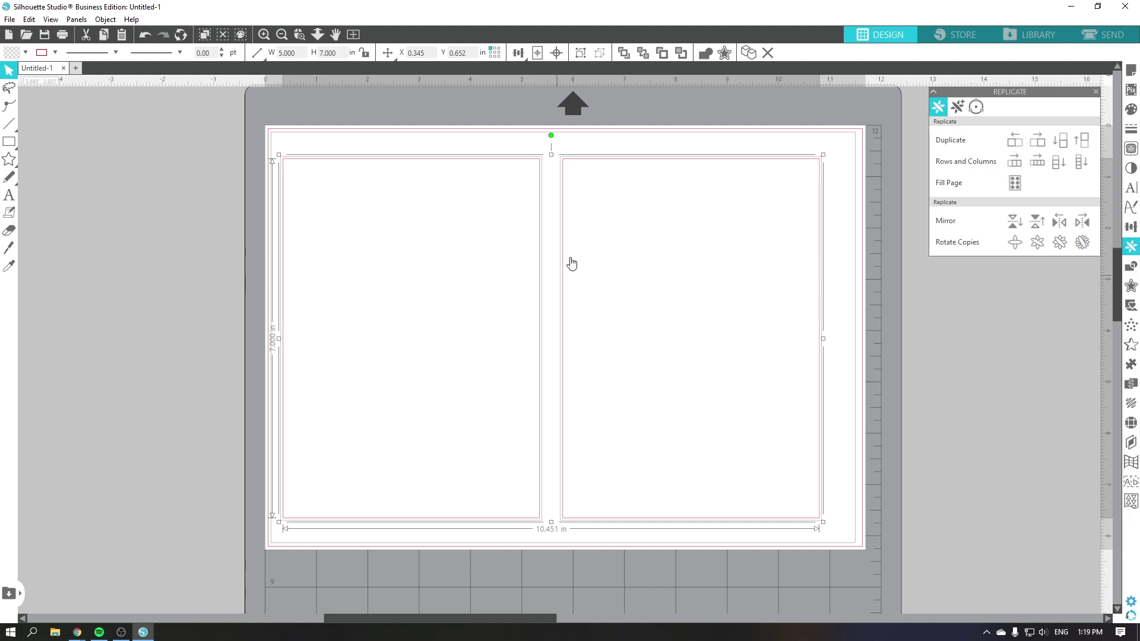
{"action": "left_click", "coordinate": [538, 55]}
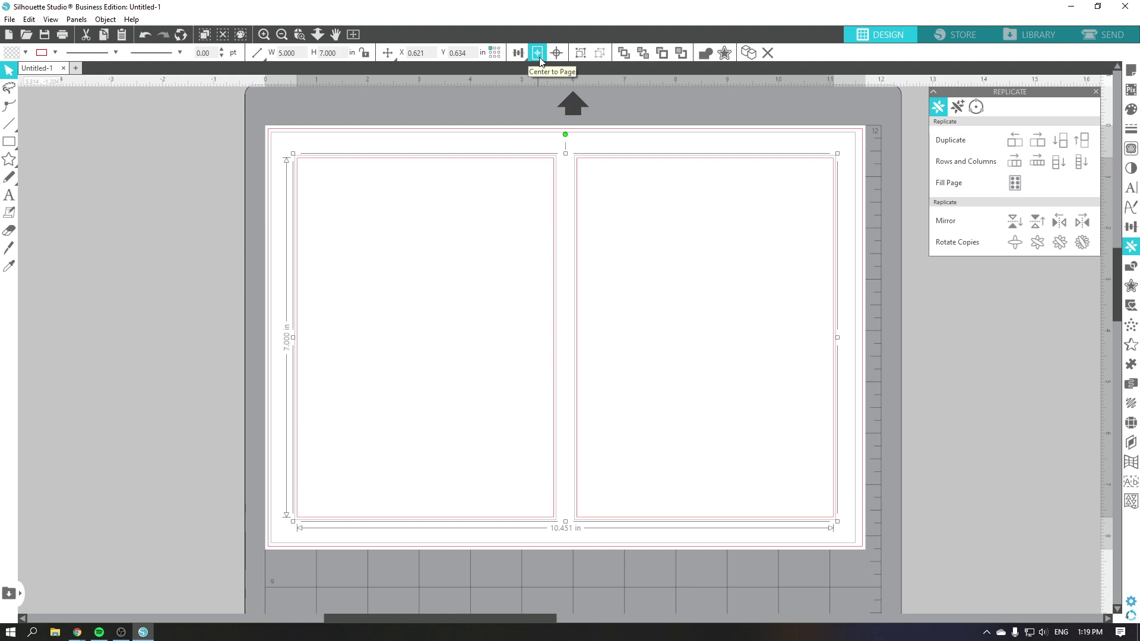
{"action": "left_click", "coordinate": [529, 196]}
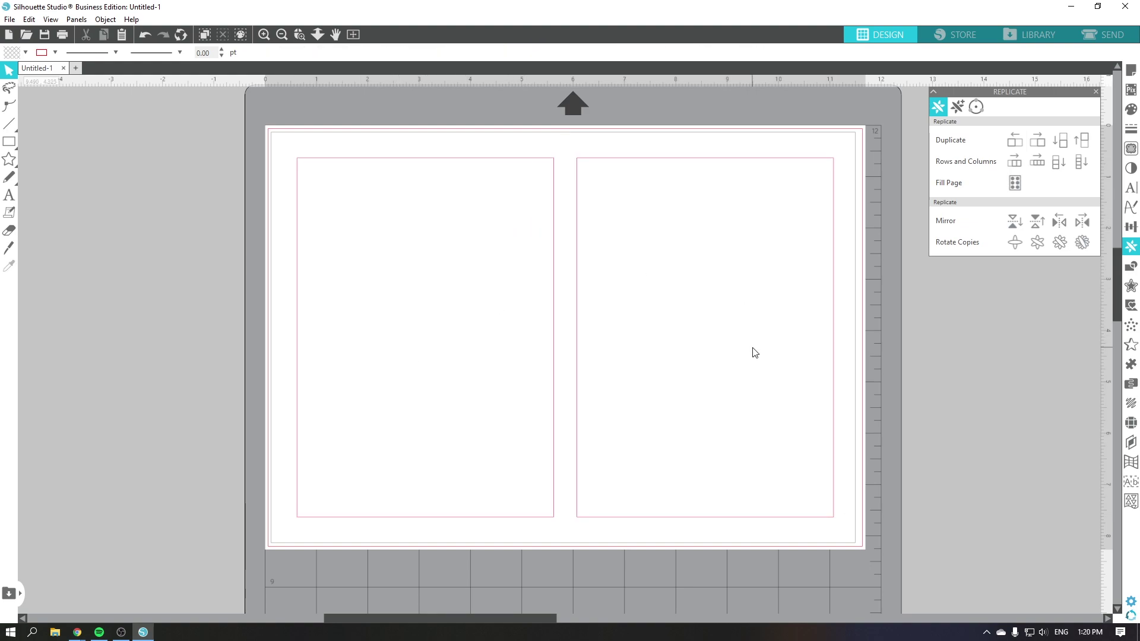
- Try purple, teal and lime green line colors on both rectangles and settle on black
{"action": "left_click_drag", "start_coordinate": [481, 140], "coordinate": [656, 222]}
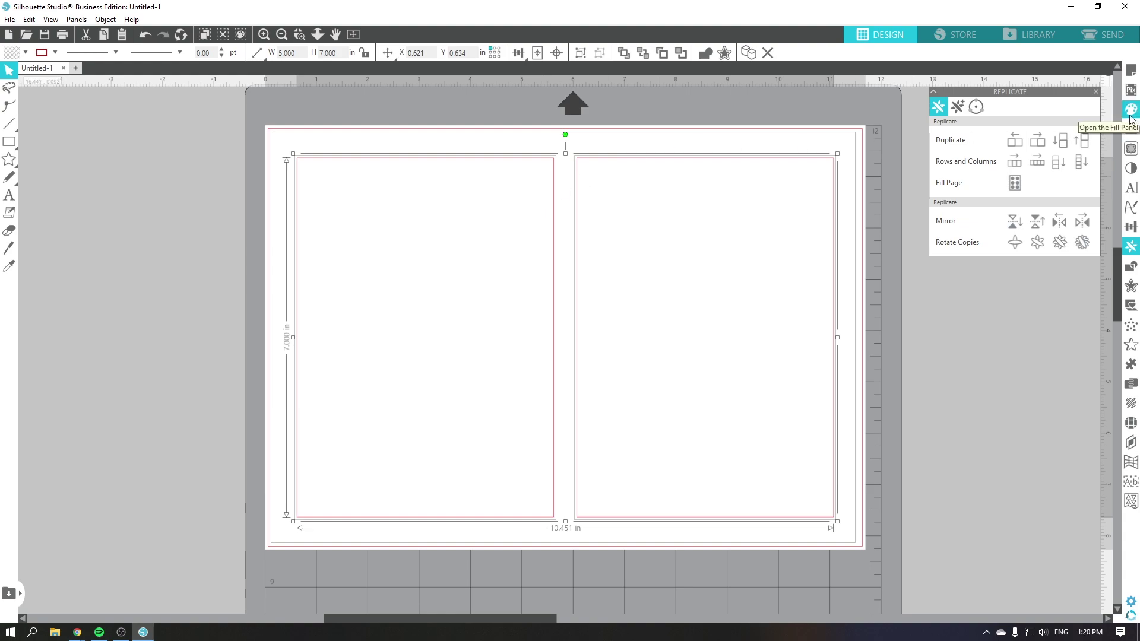
{"action": "left_click", "coordinate": [1131, 70]}
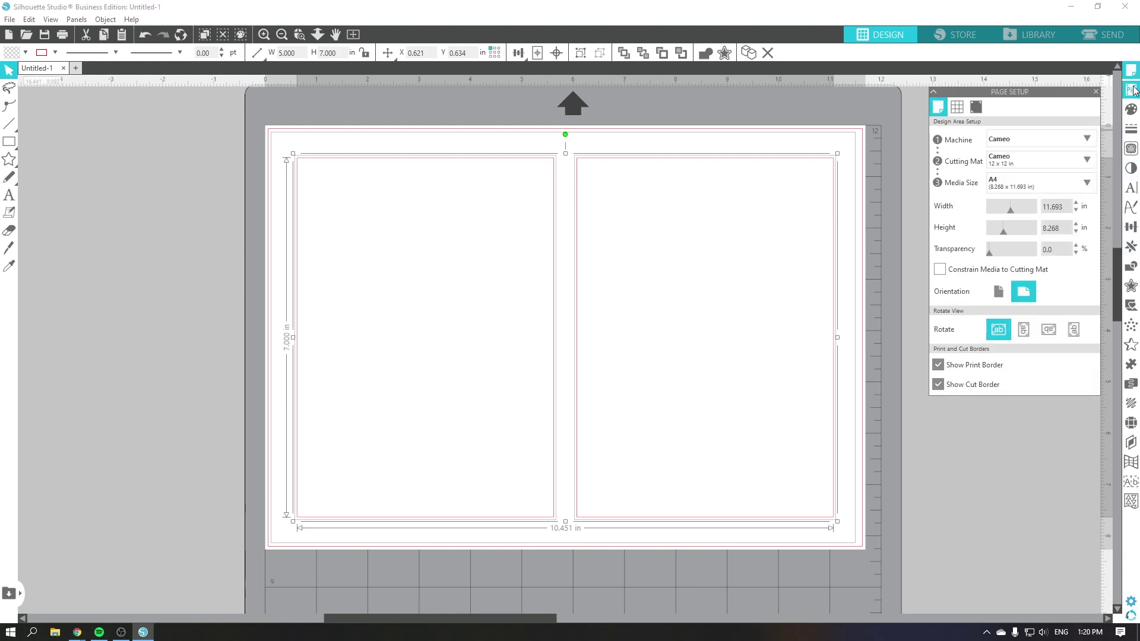
{"action": "left_click", "coordinate": [1131, 129]}
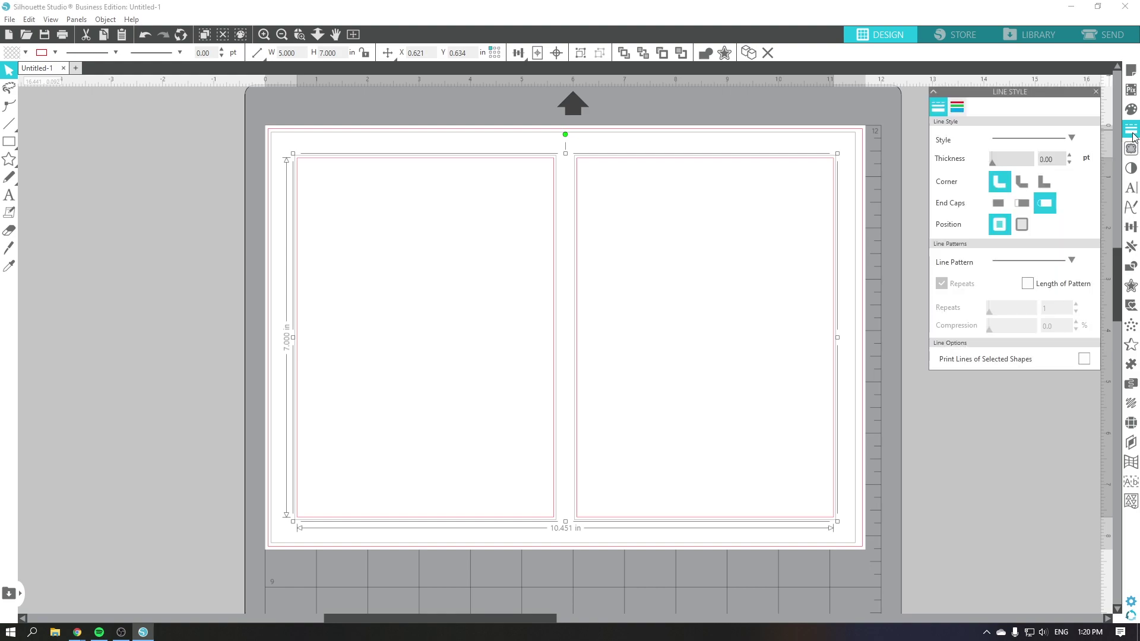
{"action": "left_click", "coordinate": [958, 109]}
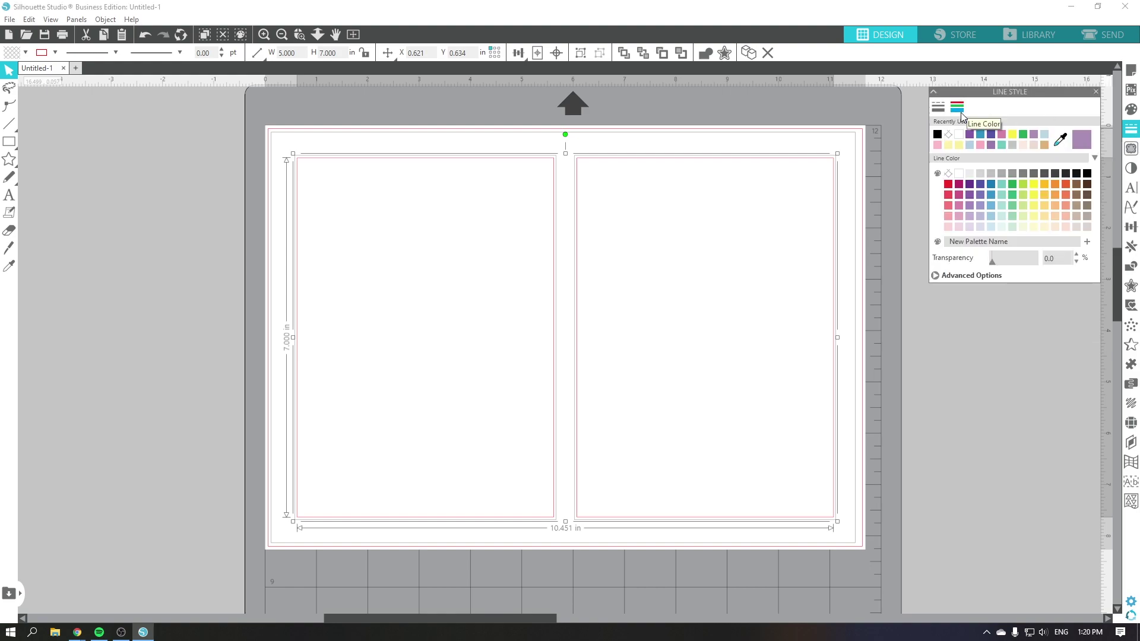
{"action": "left_click", "coordinate": [937, 134]}
{"action": "left_click", "coordinate": [972, 185]}
{"action": "left_click", "coordinate": [1002, 186]}
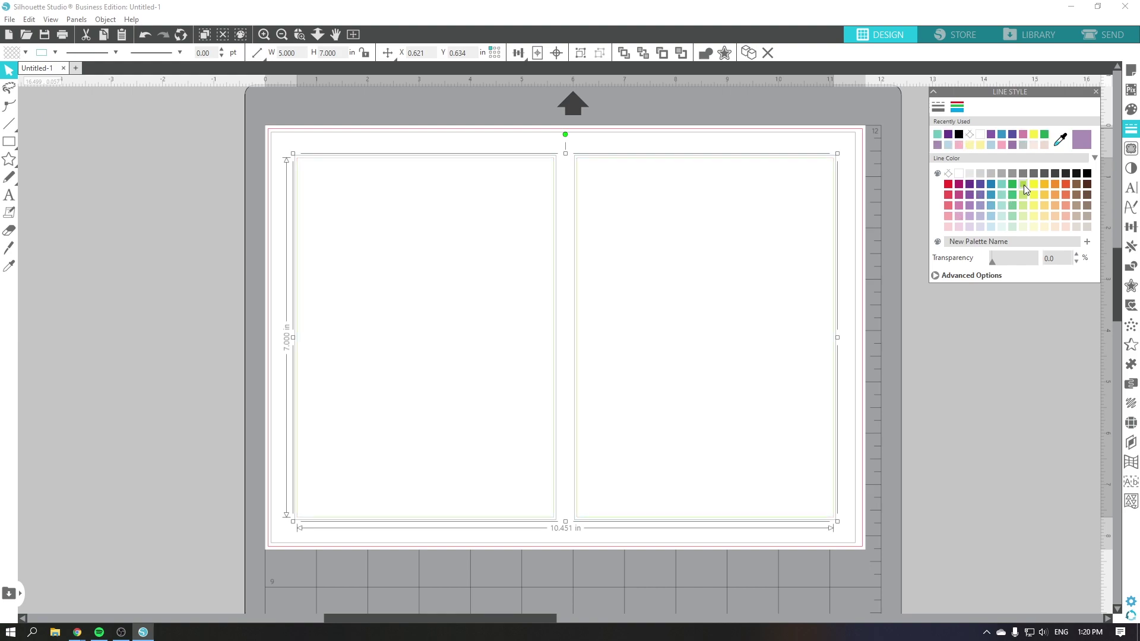
{"action": "left_click", "coordinate": [1023, 185]}
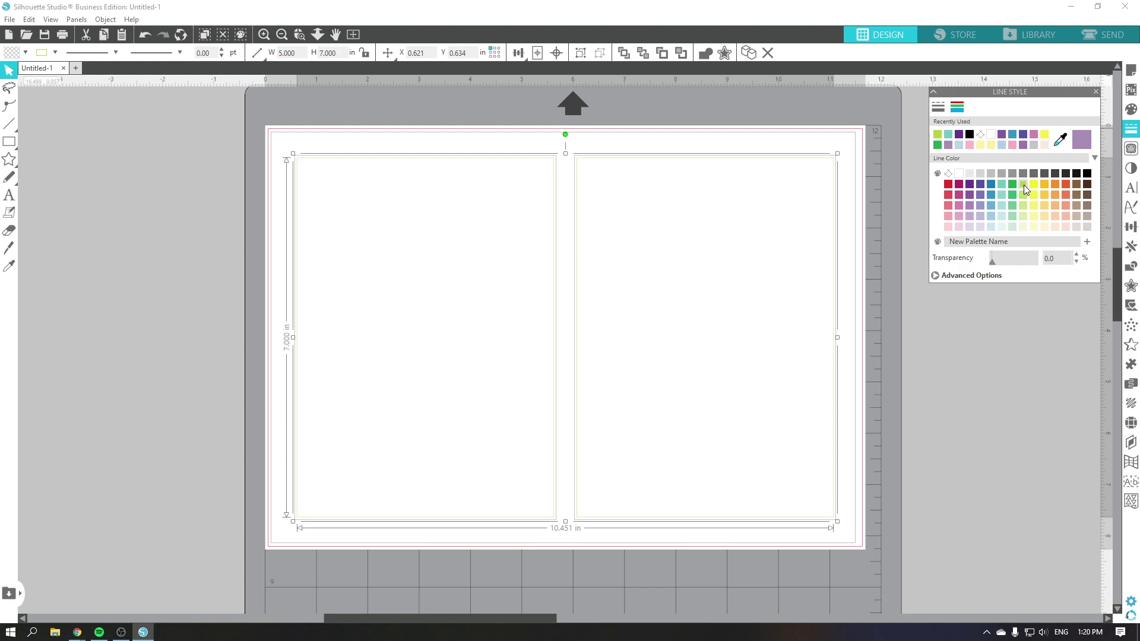
{"action": "left_click", "coordinate": [969, 135]}
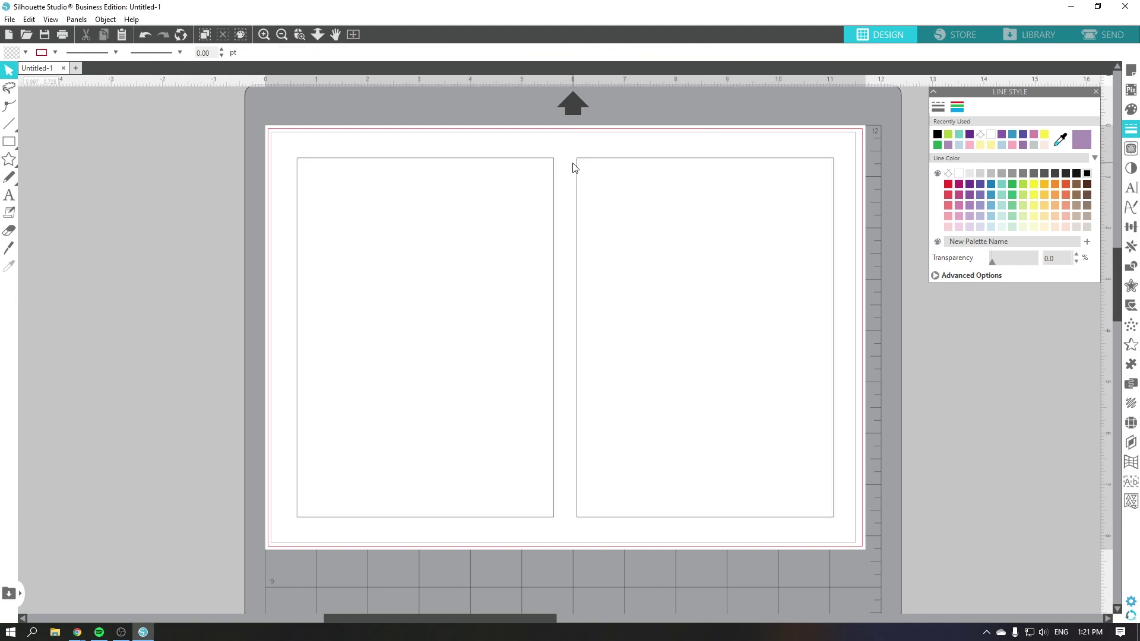
- Open the line thickness settings for both rectangles and check their 0 pt outlines in the print preview
{"action": "left_click", "coordinate": [937, 106]}
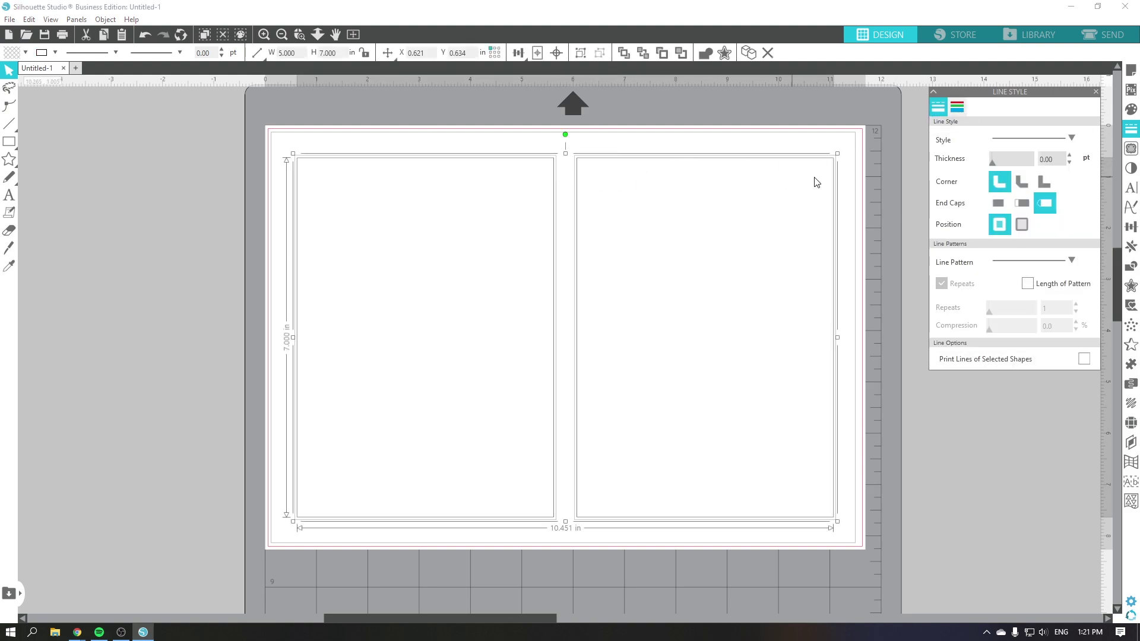
{"action": "left_click", "coordinate": [1069, 155]}
{"action": "left_click", "coordinate": [1068, 162]}
{"action": "left_click", "coordinate": [63, 36]}
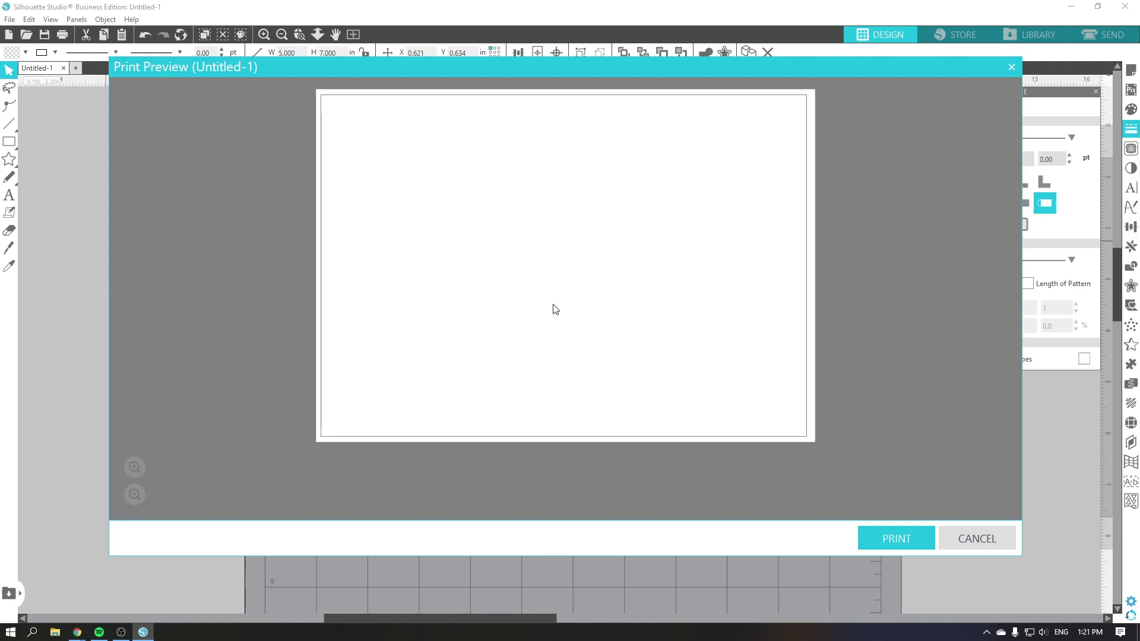
{"action": "left_click", "coordinate": [987, 541]}
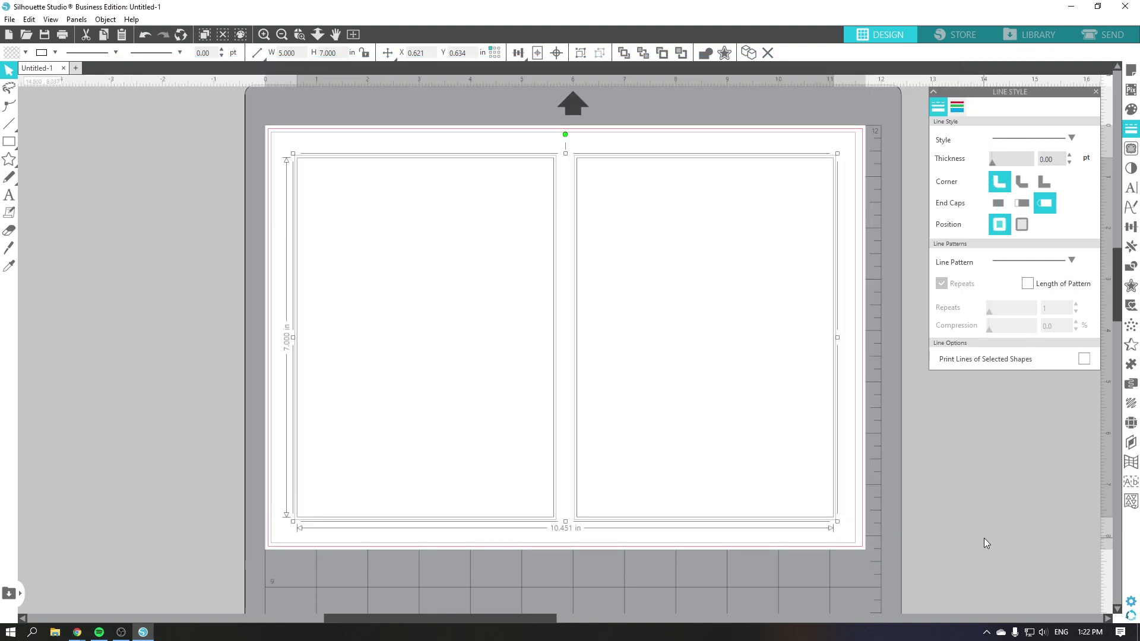
- Set the line thickness of both rectangles to 0.50 pt and check the print preview
{"action": "left_click", "coordinate": [1069, 155]}
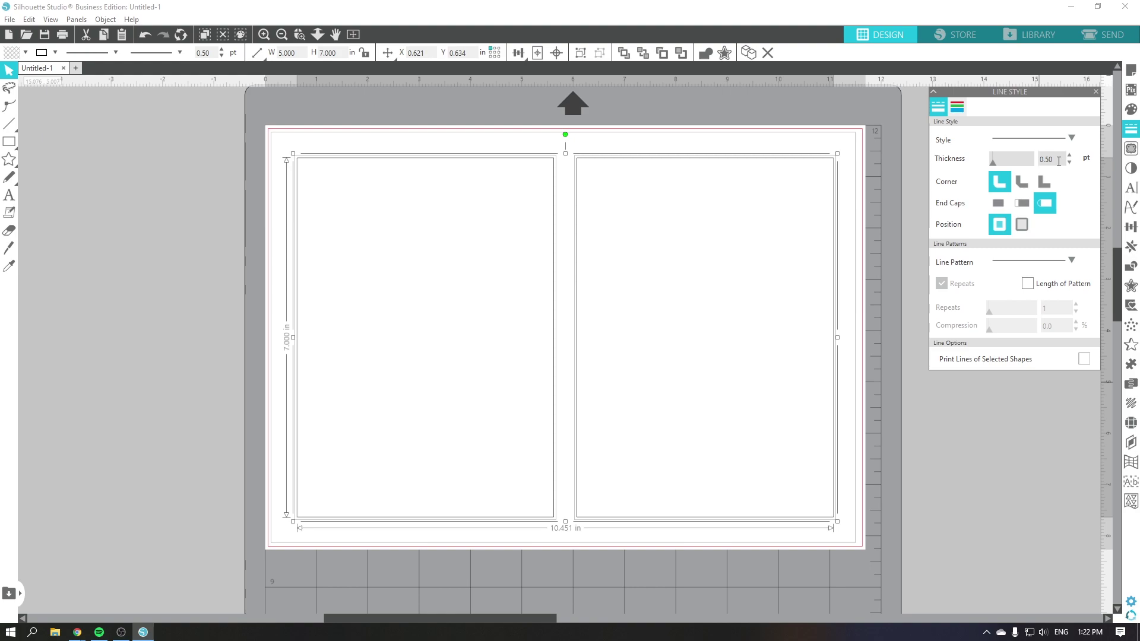
{"action": "left_click", "coordinate": [1069, 155]}
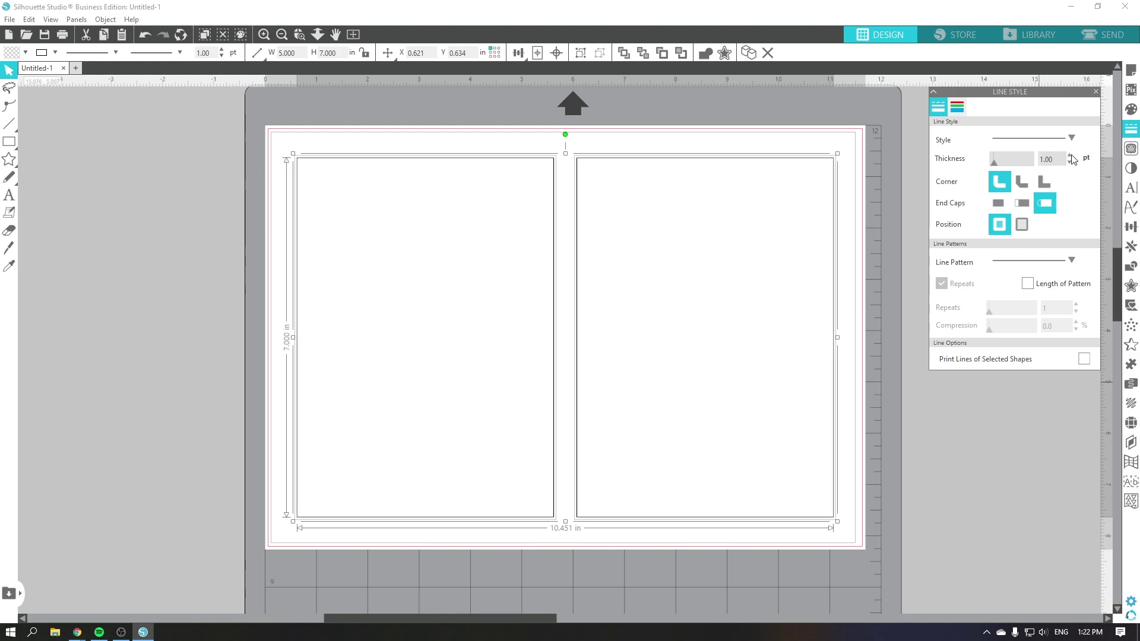
{"action": "key", "text": "ctrl+z"}
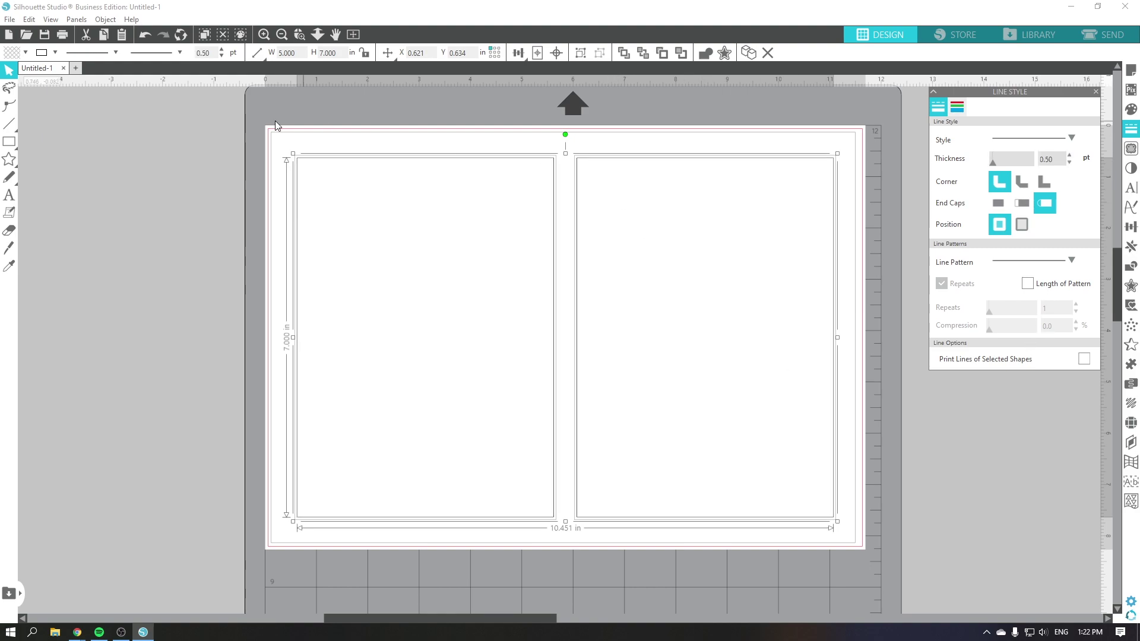
{"action": "left_click", "coordinate": [62, 37]}
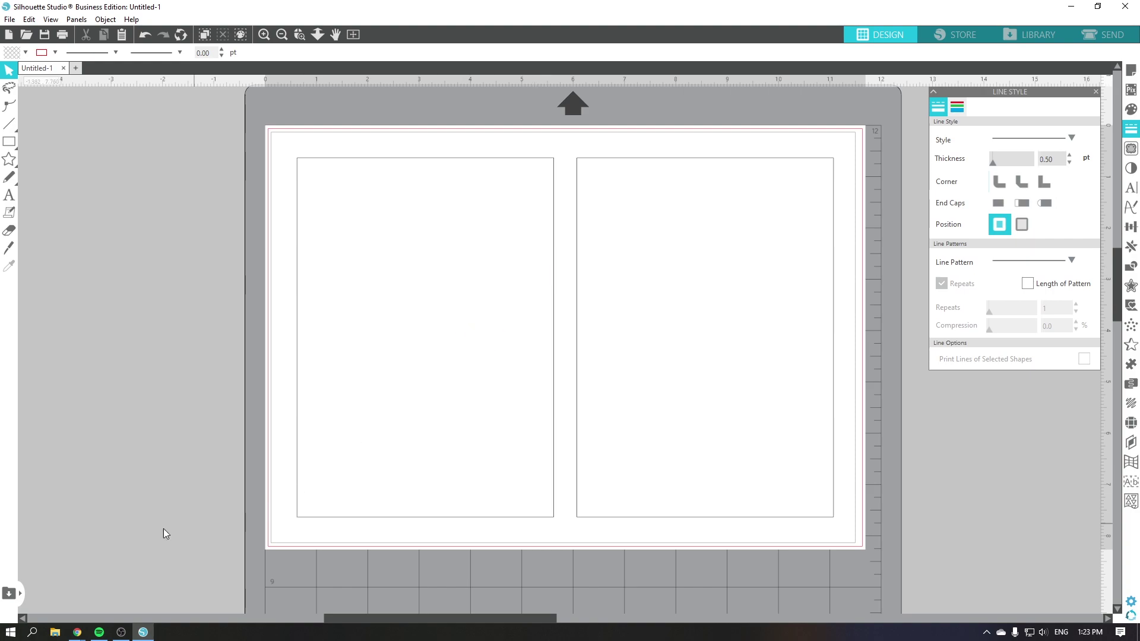
- Fill the left rectangle with the image 3e0e11b4b31cb88cf67dcd6035a35198.jpg from the Downloads folder in File Explorer
{"action": "left_click", "coordinate": [55, 632]}
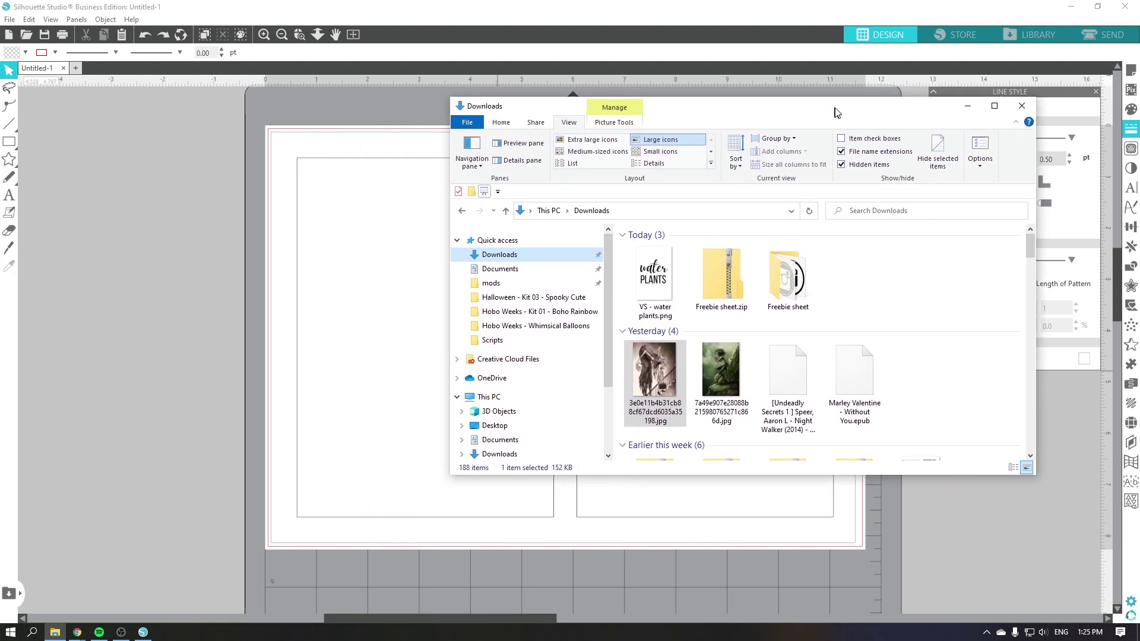
{"action": "left_click_drag", "start_coordinate": [836, 113], "coordinate": [934, 88]}
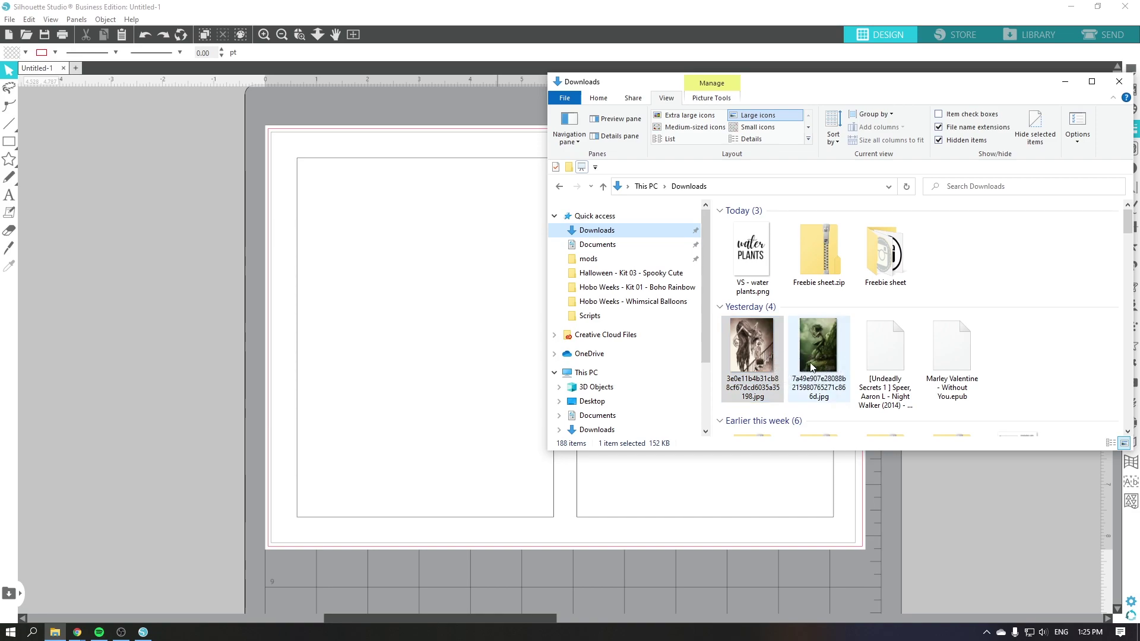
{"action": "left_click_drag", "start_coordinate": [755, 352], "coordinate": [408, 322]}
{"action": "left_click_drag", "start_coordinate": [751, 352], "coordinate": [386, 323]}
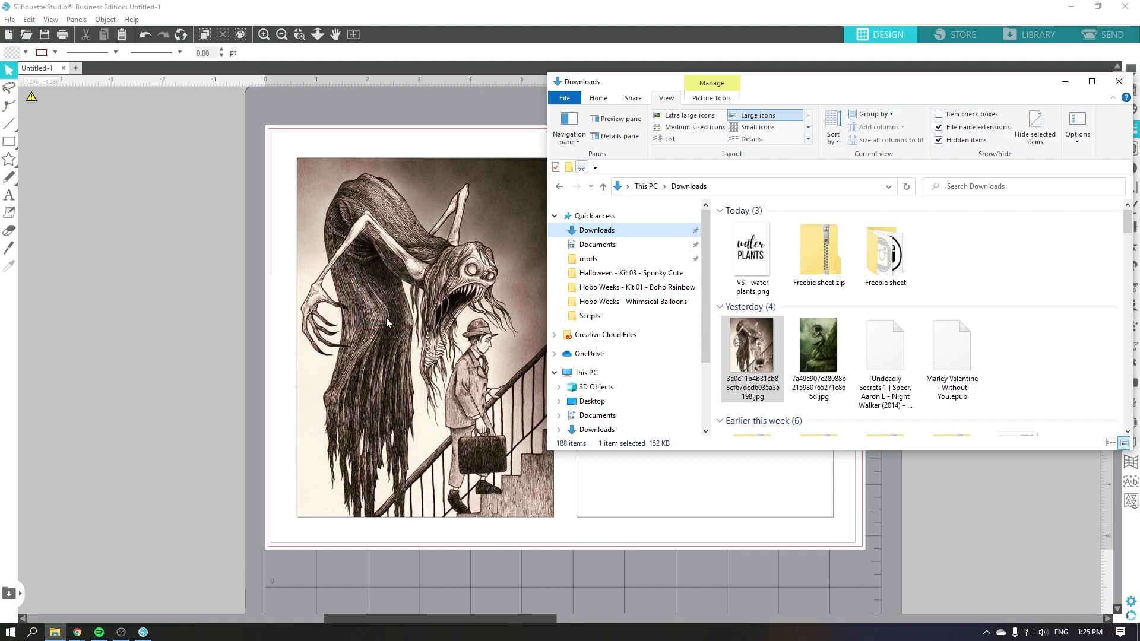
{"action": "left_click", "coordinate": [349, 230]}
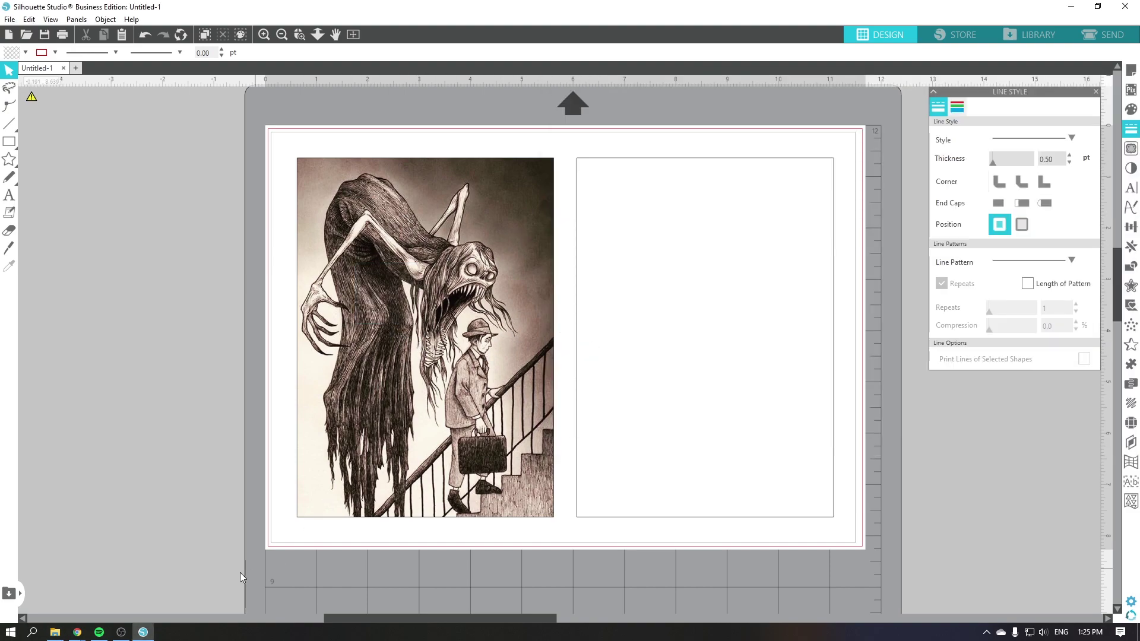
{"action": "left_click", "coordinate": [55, 631]}
{"action": "left_click_drag", "start_coordinate": [825, 83], "coordinate": [296, 28]}
{"action": "left_click_drag", "start_coordinate": [603, 397], "coordinate": [475, 298]}
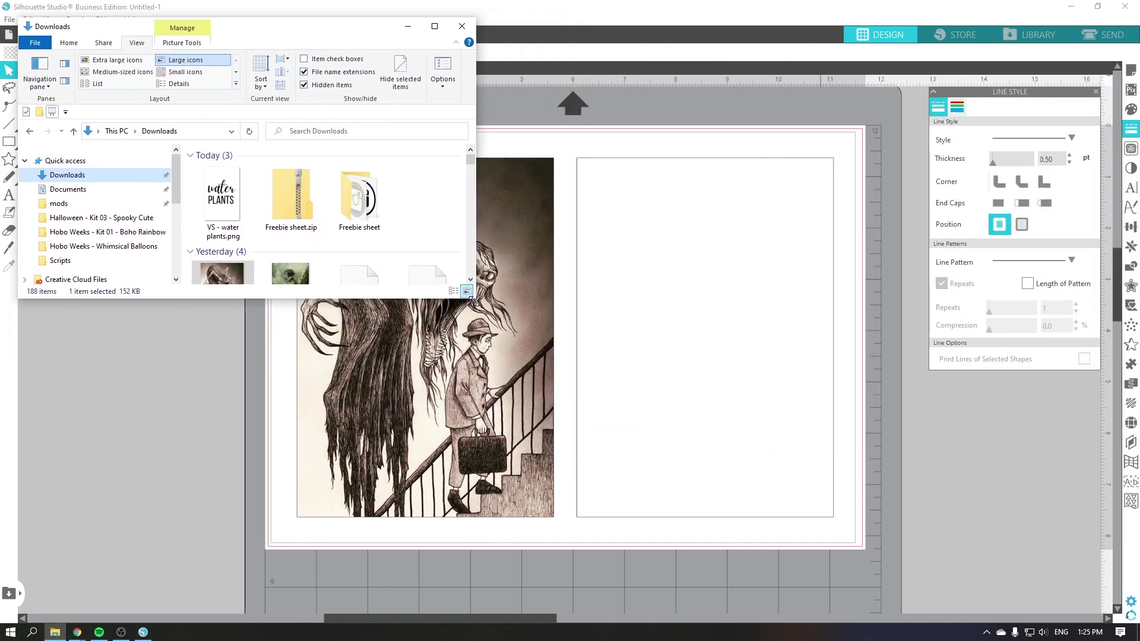
{"action": "scroll", "coordinate": [402, 225], "scroll_direction": "down", "scroll_amount": 3}
{"action": "scroll", "coordinate": [291, 200], "scroll_direction": "up", "scroll_amount": 2}
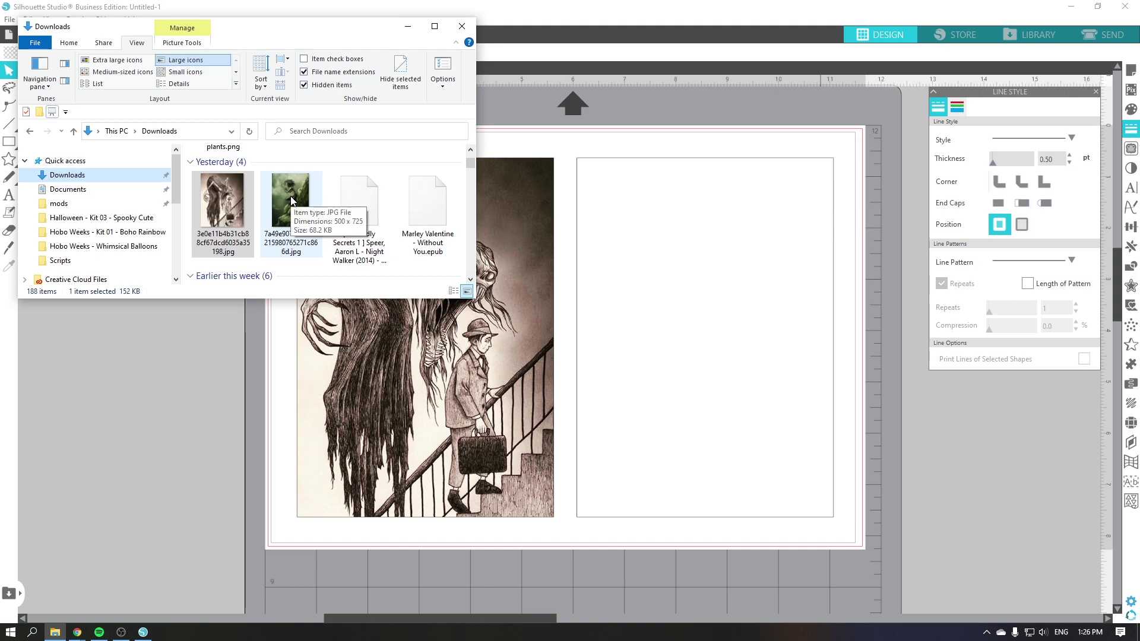
{"action": "left_click", "coordinate": [291, 200]}
{"action": "left_click_drag", "start_coordinate": [291, 200], "coordinate": [696, 322]}
{"action": "left_click", "coordinate": [639, 126]}
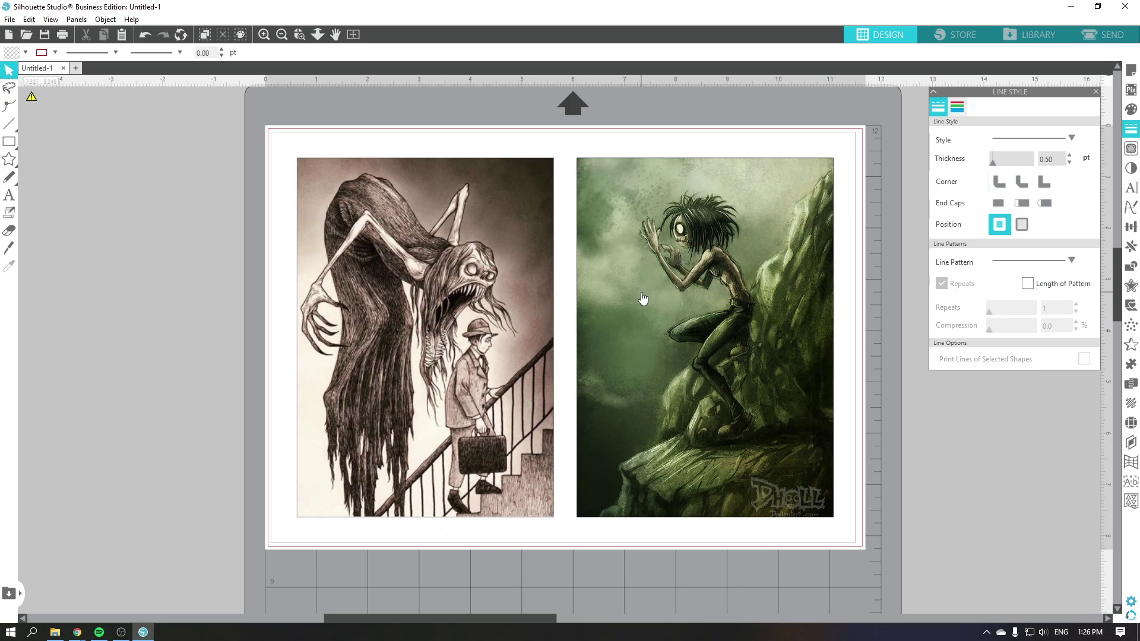
- Check both pictures in the print preview and replace the left rectangle's picture with the weekly planner page image
{"action": "left_click", "coordinate": [63, 34]}
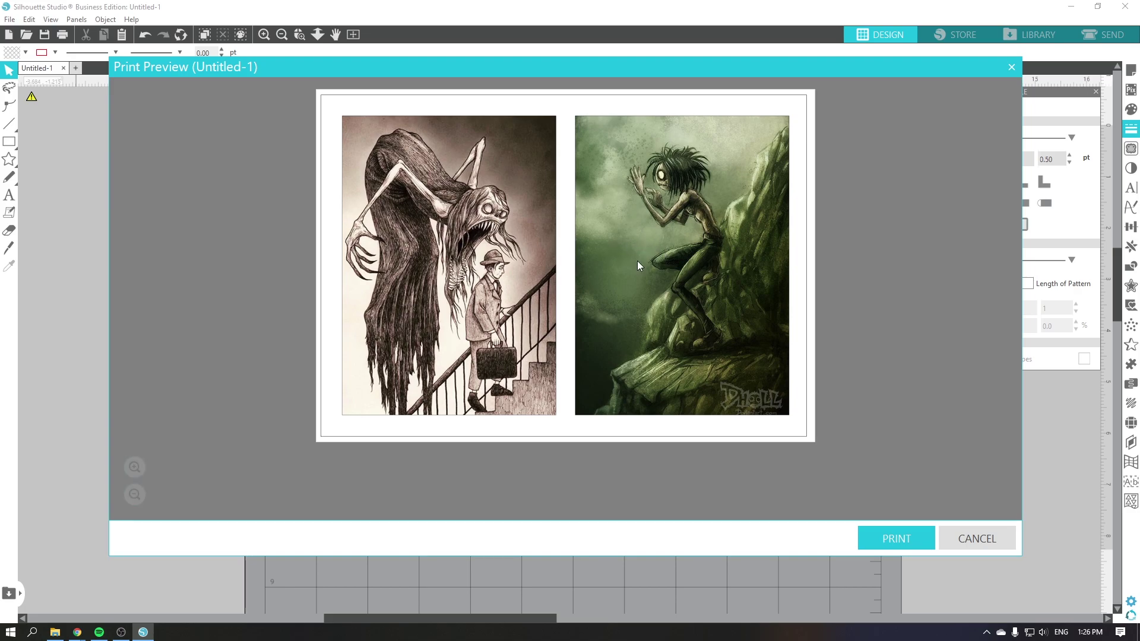
{"action": "left_click", "coordinate": [976, 538]}
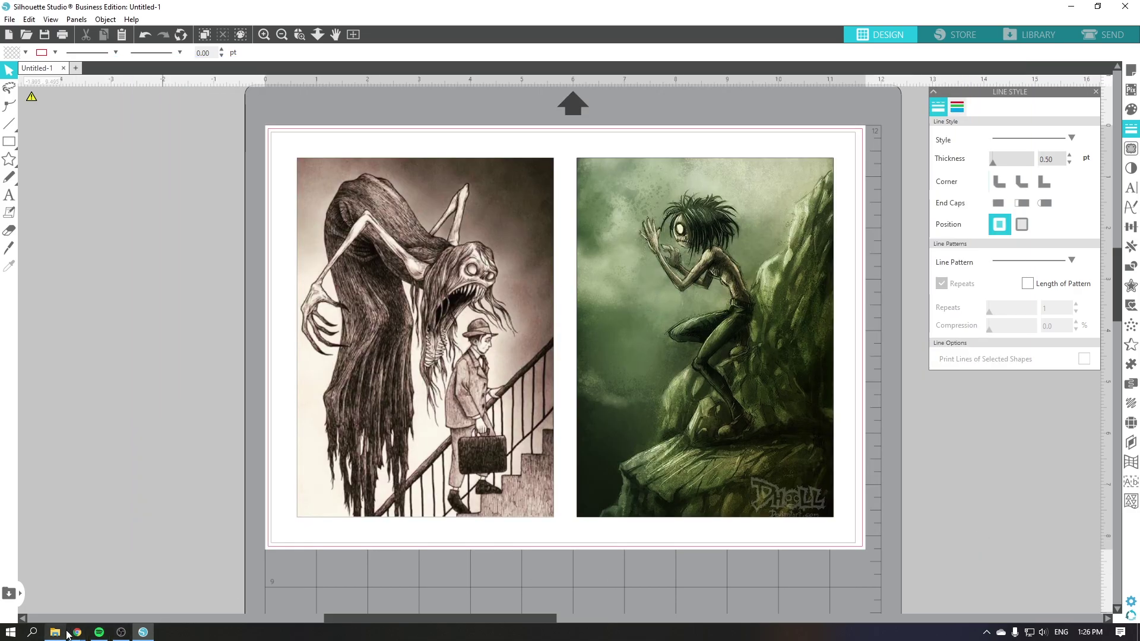
{"action": "left_click", "coordinate": [57, 632]}
{"action": "left_click_drag", "start_coordinate": [223, 220], "coordinate": [436, 386]}
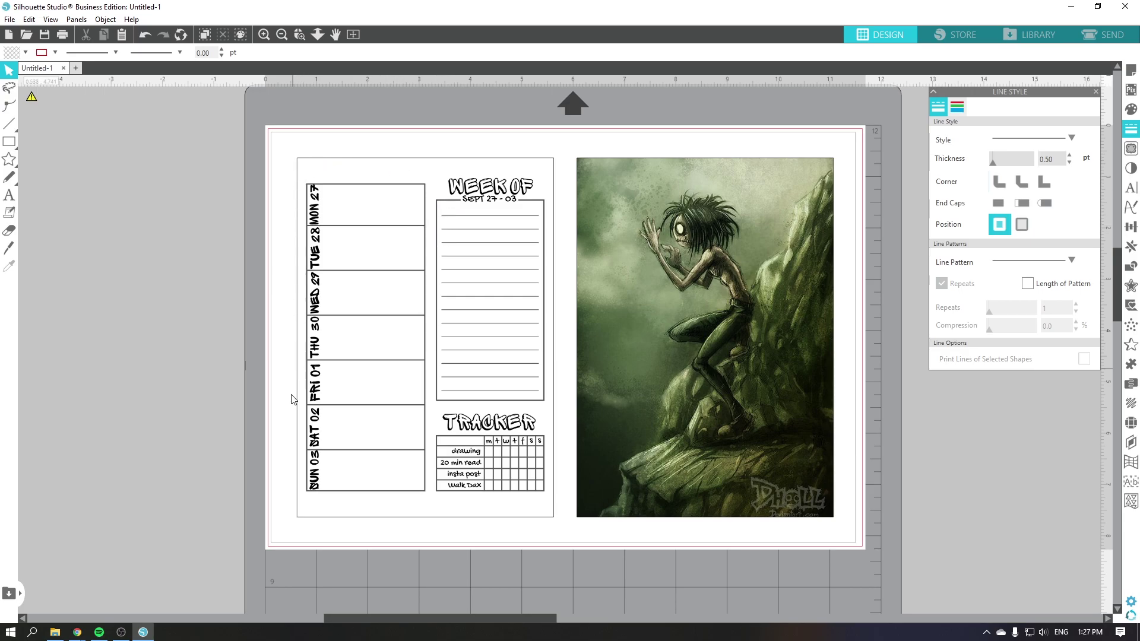
- Try a 0 pt line thickness on the left planner rectangle and check it in the print preview
{"action": "left_click", "coordinate": [507, 255]}
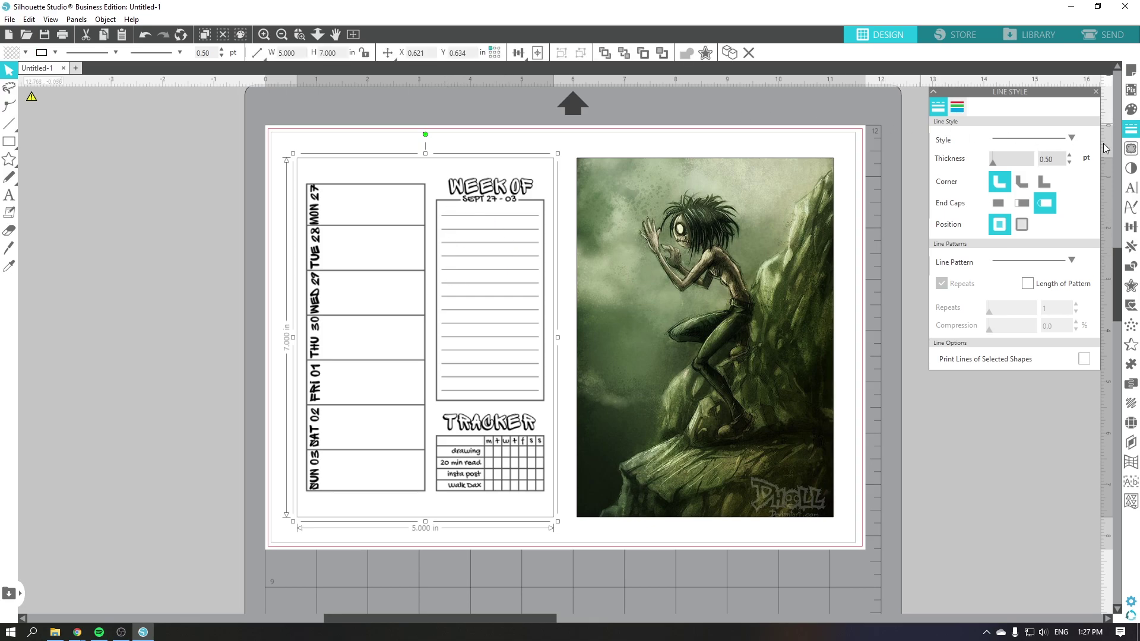
{"action": "left_click", "coordinate": [1069, 163]}
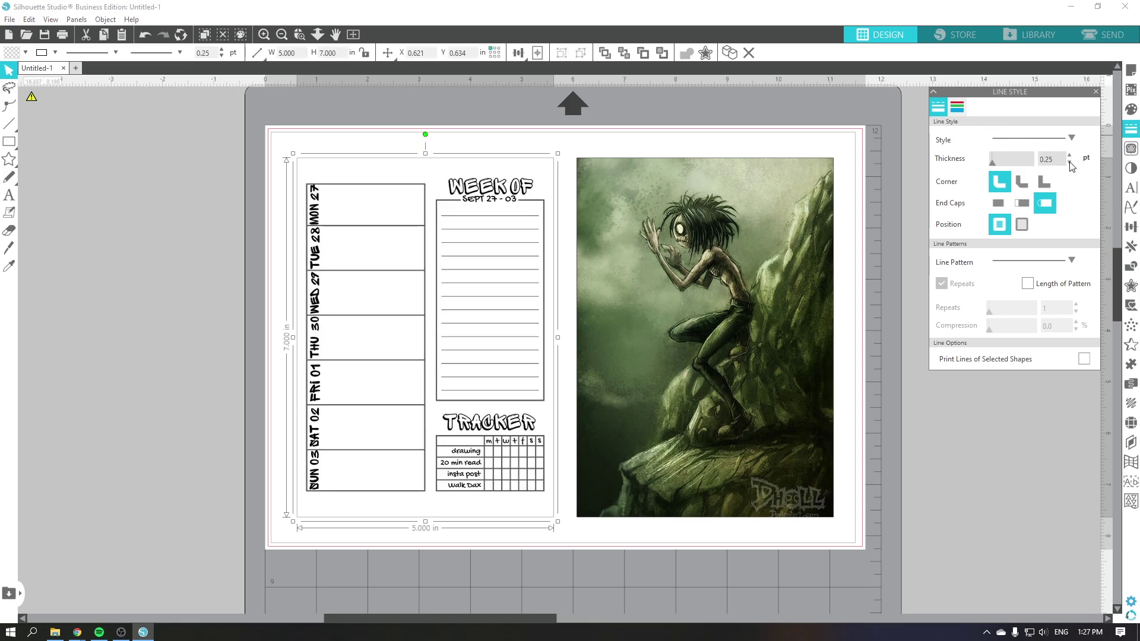
{"action": "left_click", "coordinate": [621, 116]}
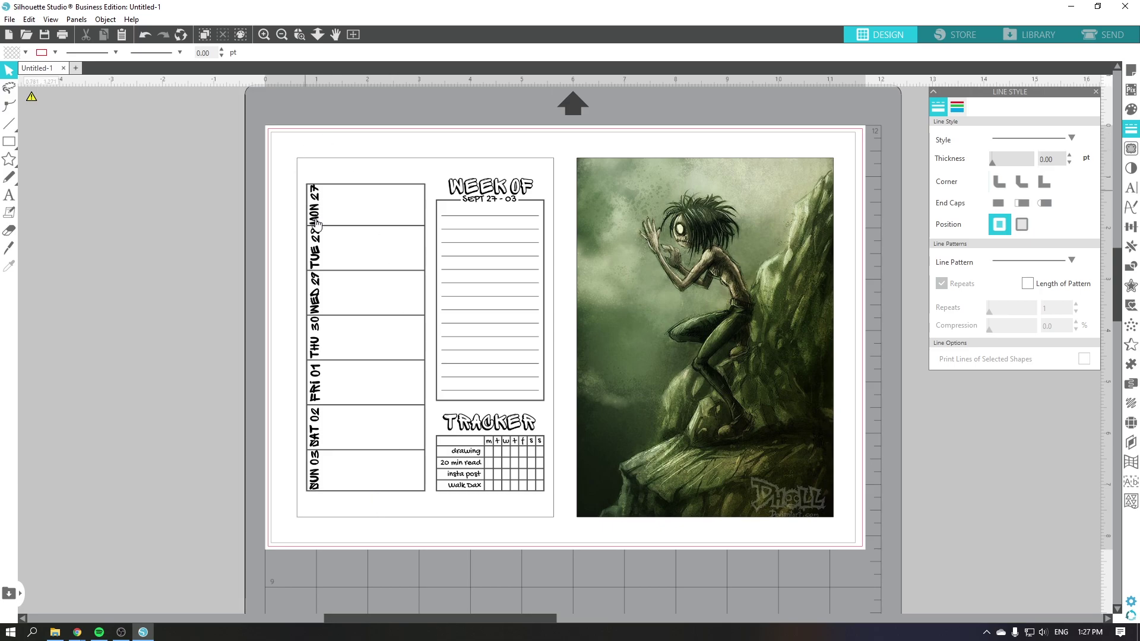
{"action": "left_click", "coordinate": [63, 35]}
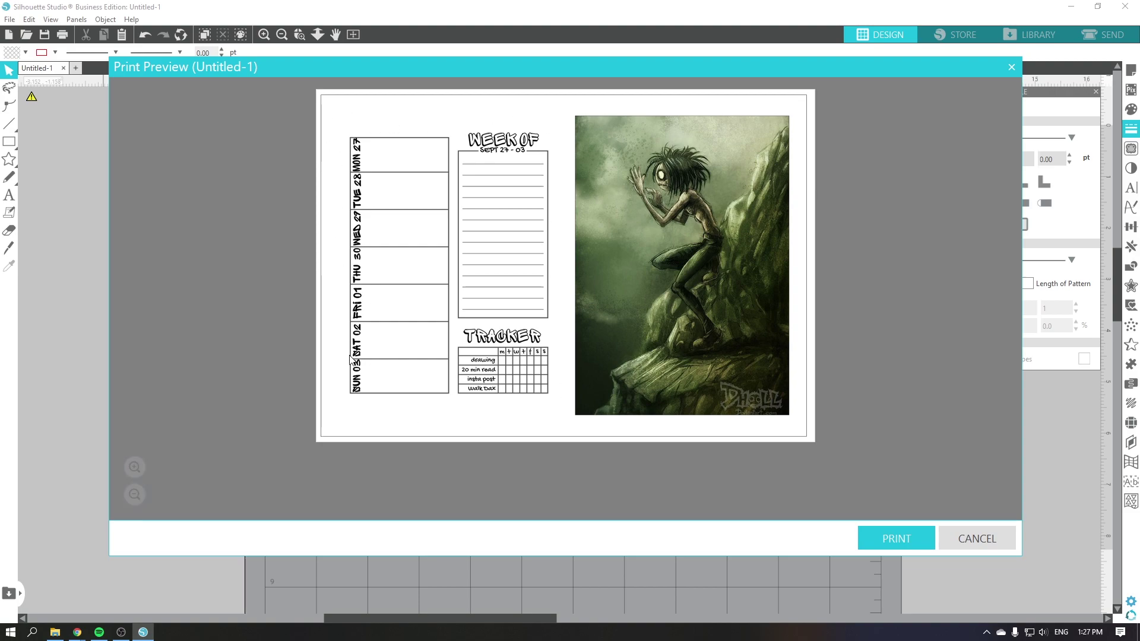
{"action": "left_click", "coordinate": [950, 537]}
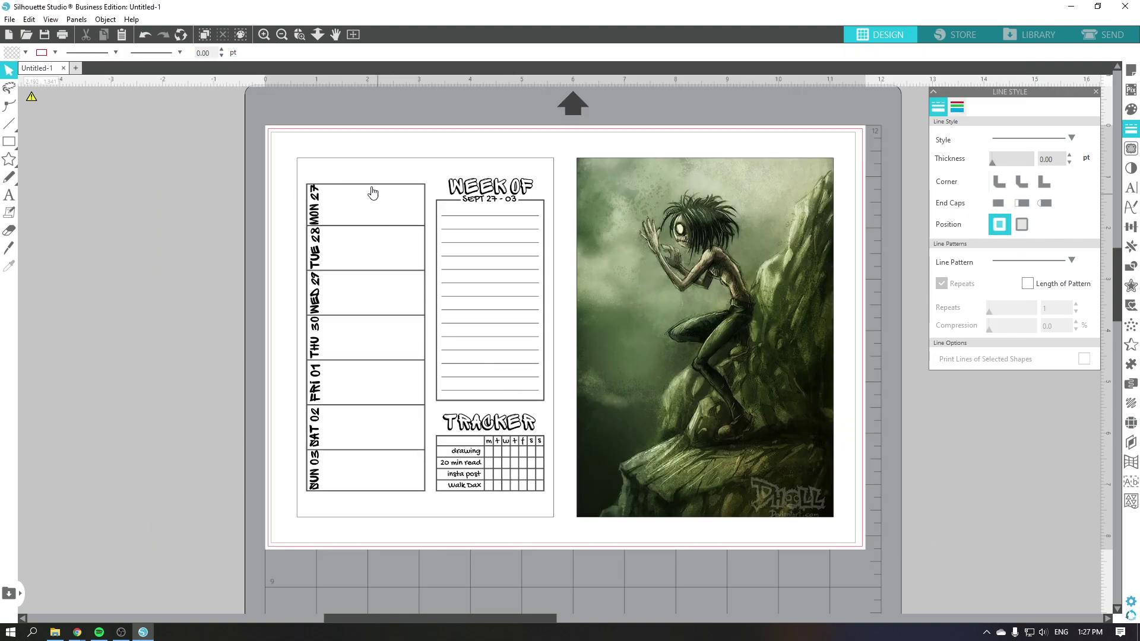
- Set the left planner rectangle's line thickness to 0.50 pt
{"action": "left_click", "coordinate": [354, 159]}
{"action": "left_click", "coordinate": [1068, 154]}
{"action": "left_click", "coordinate": [475, 109]}
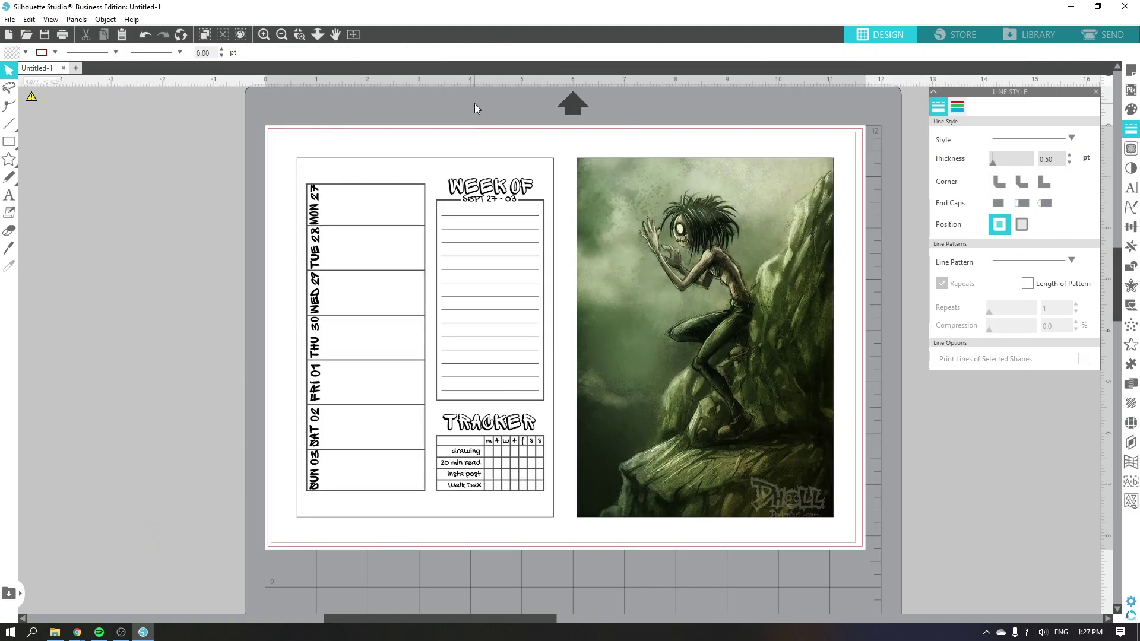
- Preview the print, try Rear Tray as paper source in the Canon TS9100 series preferences, and cancel printing
{"action": "left_click", "coordinate": [62, 34]}
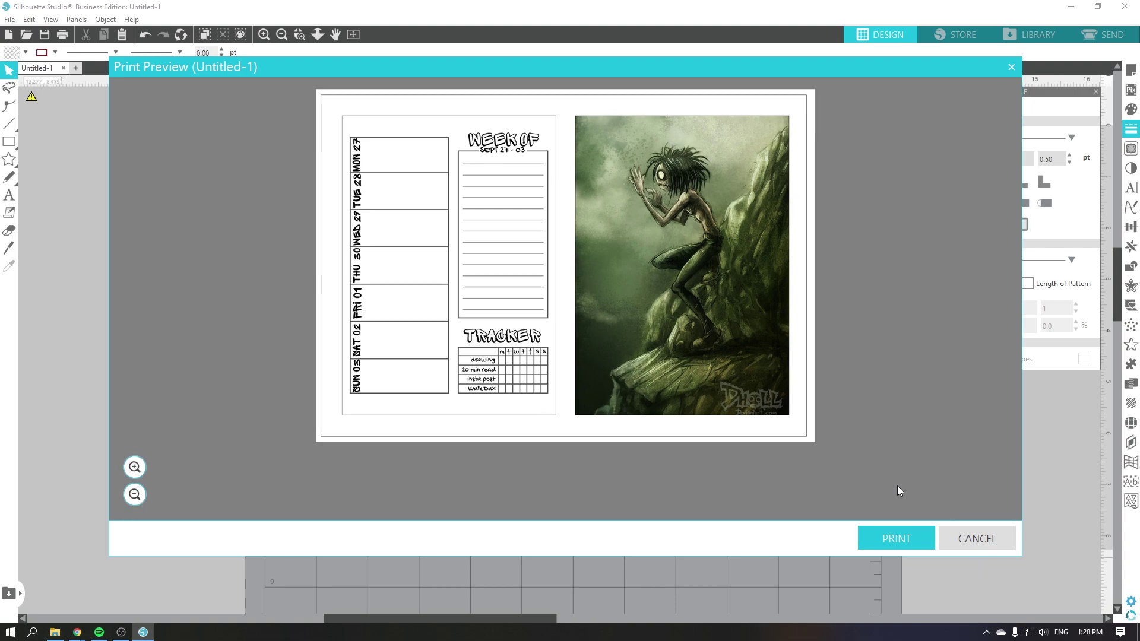
{"action": "left_click", "coordinate": [897, 538]}
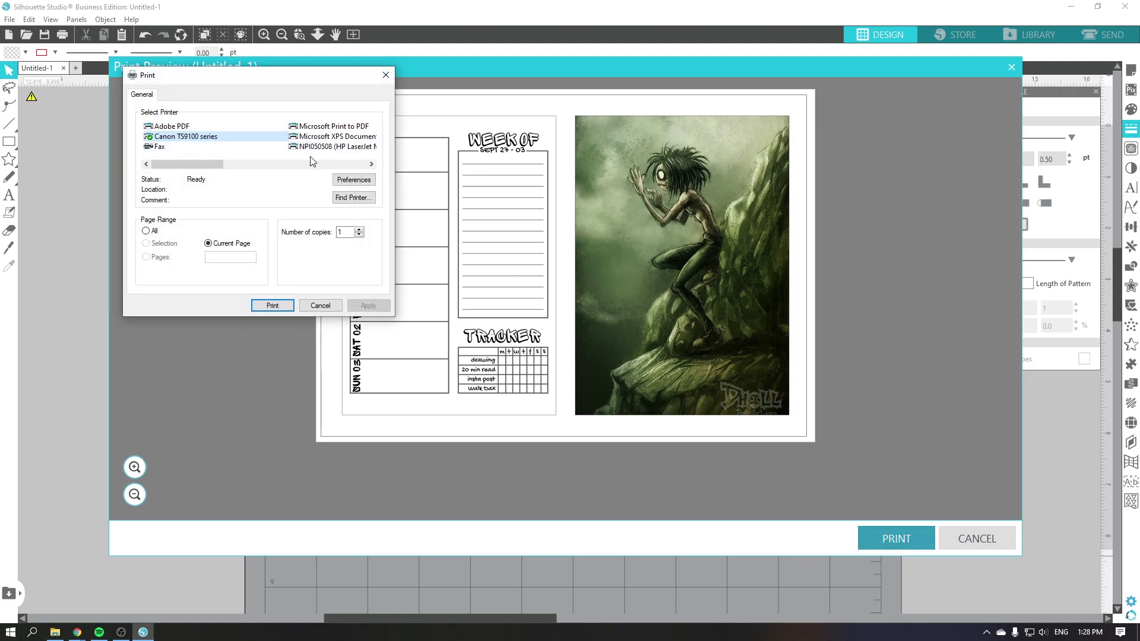
{"action": "left_click", "coordinate": [341, 181]}
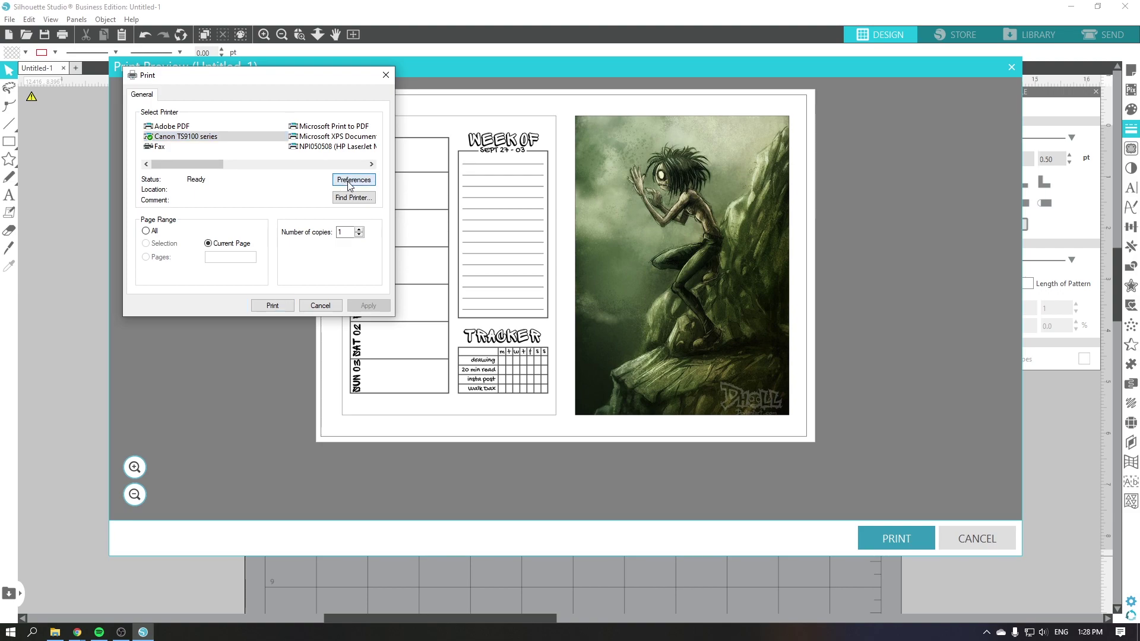
{"action": "left_click", "coordinate": [393, 365]}
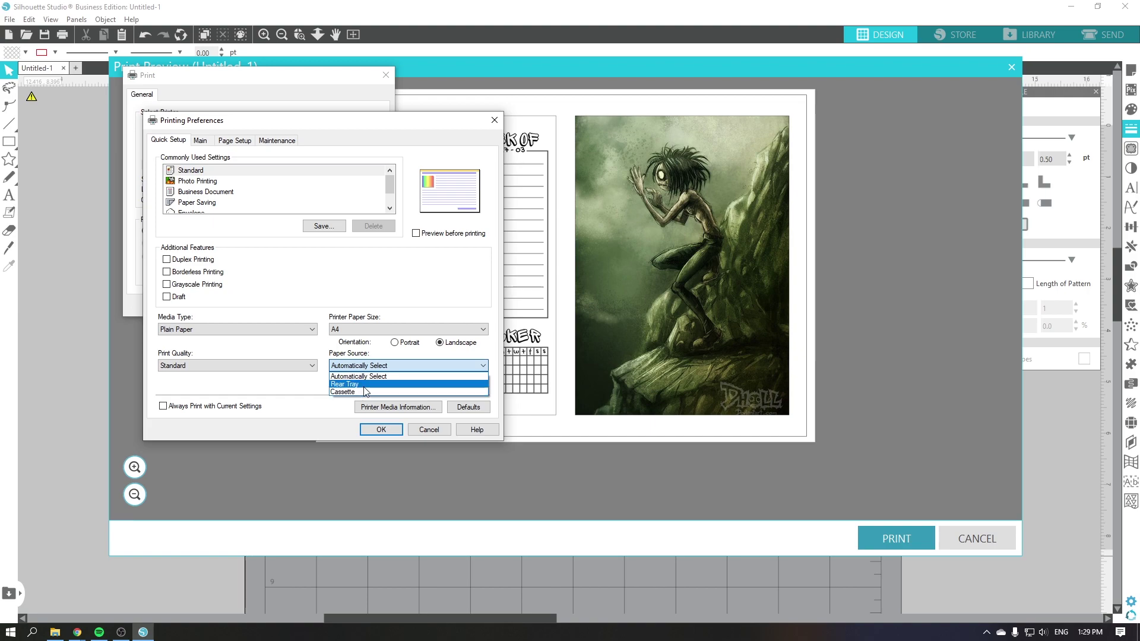
{"action": "left_click", "coordinate": [365, 385]}
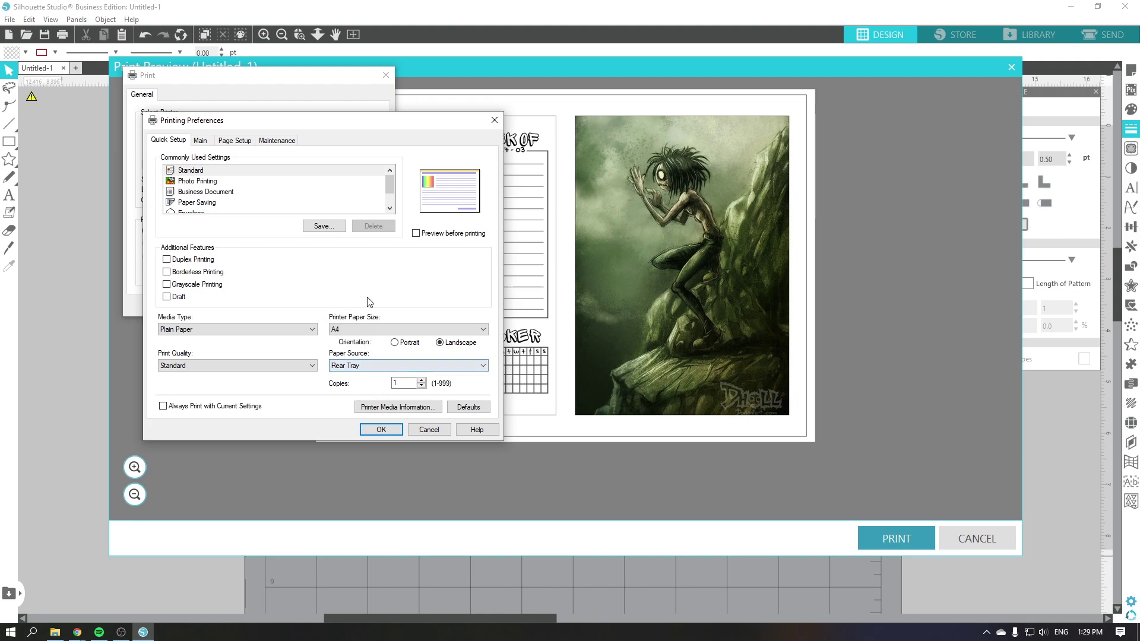
{"action": "left_click", "coordinate": [430, 430]}
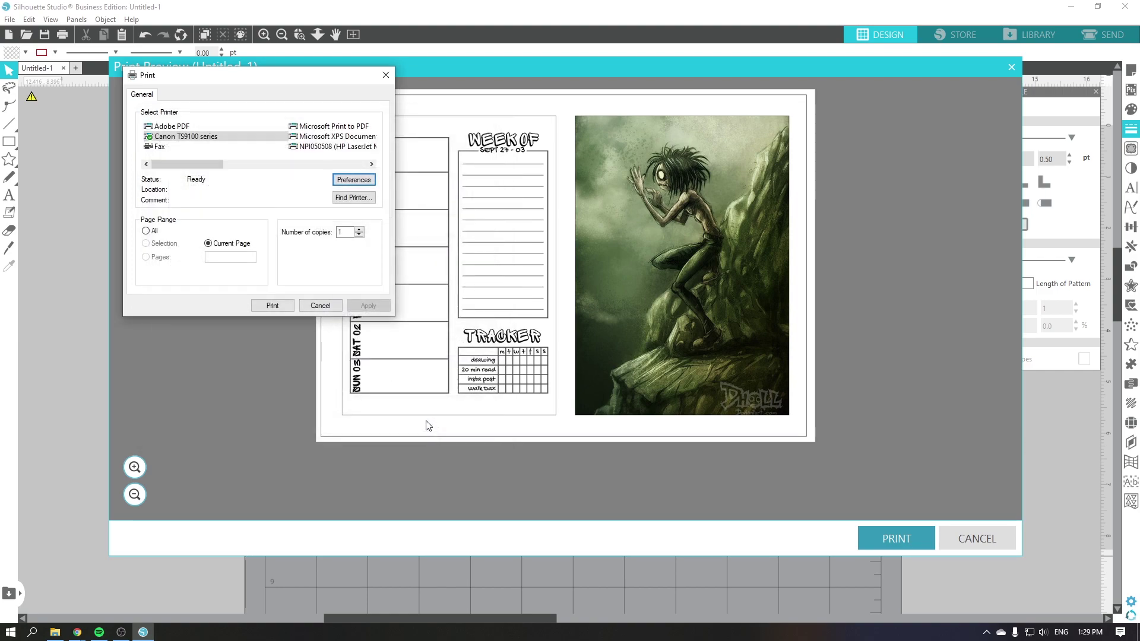
{"action": "left_click", "coordinate": [320, 306]}
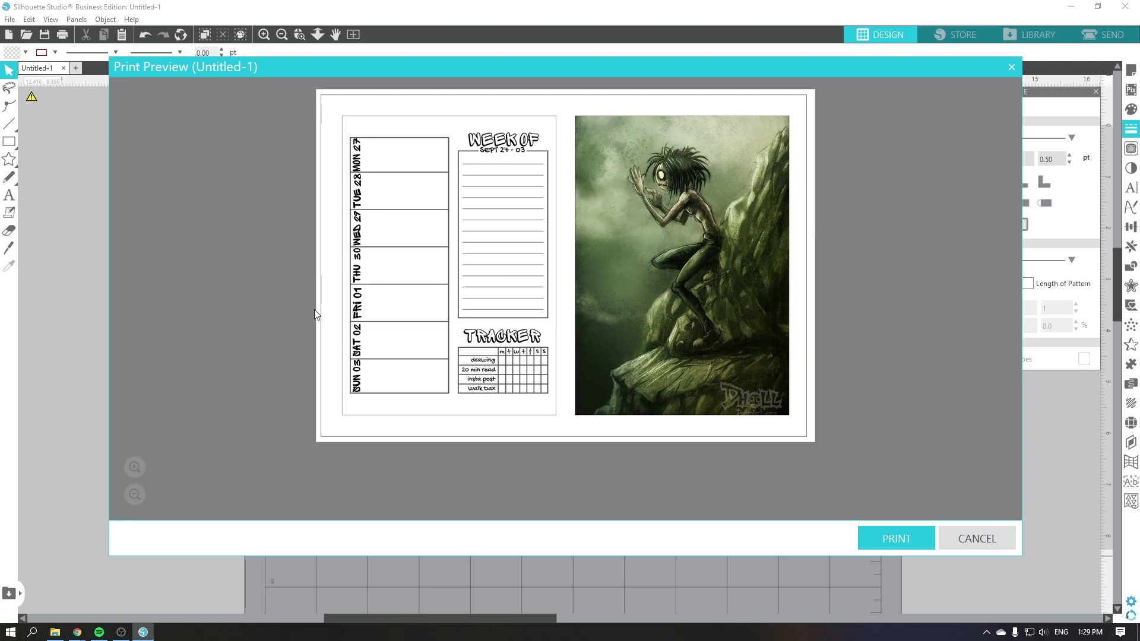
{"action": "left_click", "coordinate": [973, 545]}
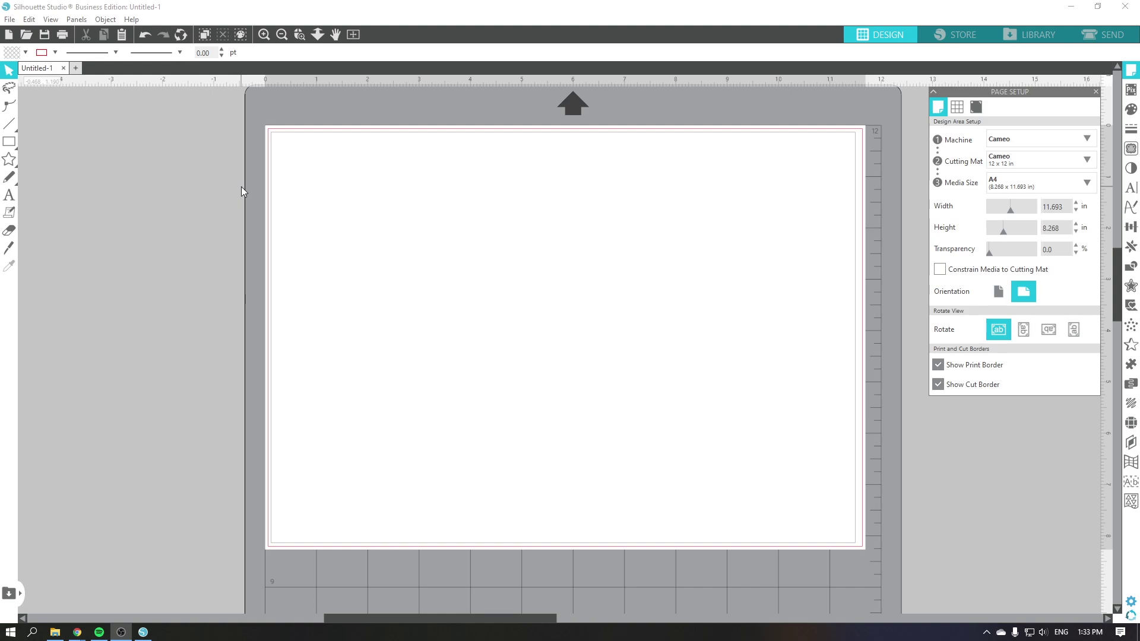
- Draw a rectangle about 5.96 in wide by 3.63 in high on the blank landscape page
{"action": "mouse_move", "coordinate": [12, 142]}
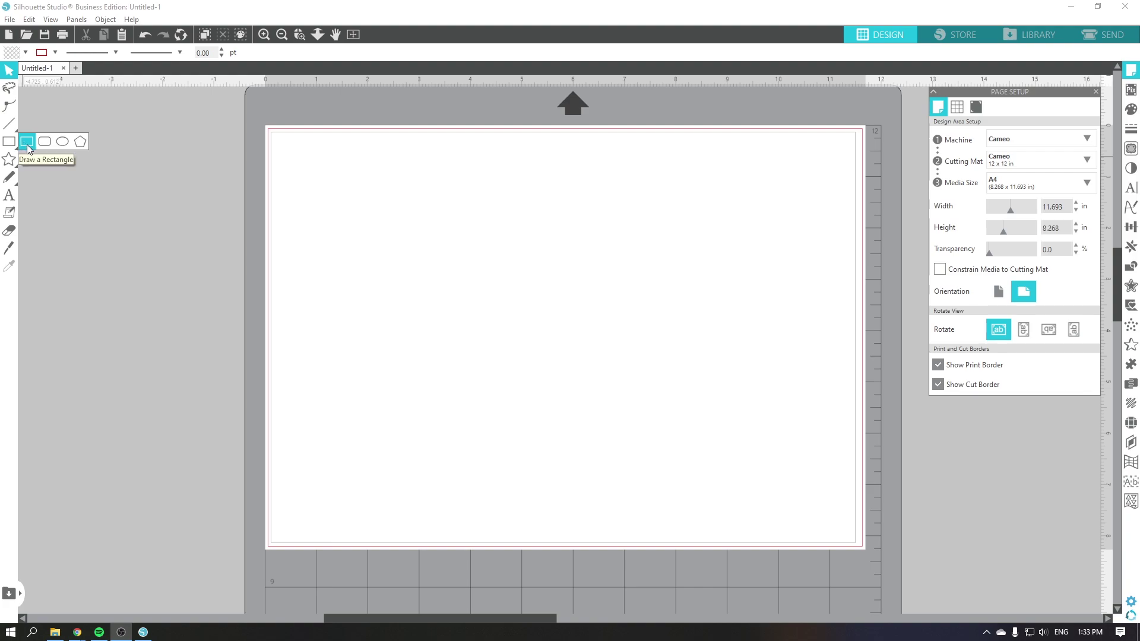
{"action": "left_click", "coordinate": [27, 145]}
{"action": "left_click_drag", "start_coordinate": [334, 204], "coordinate": [639, 390]}
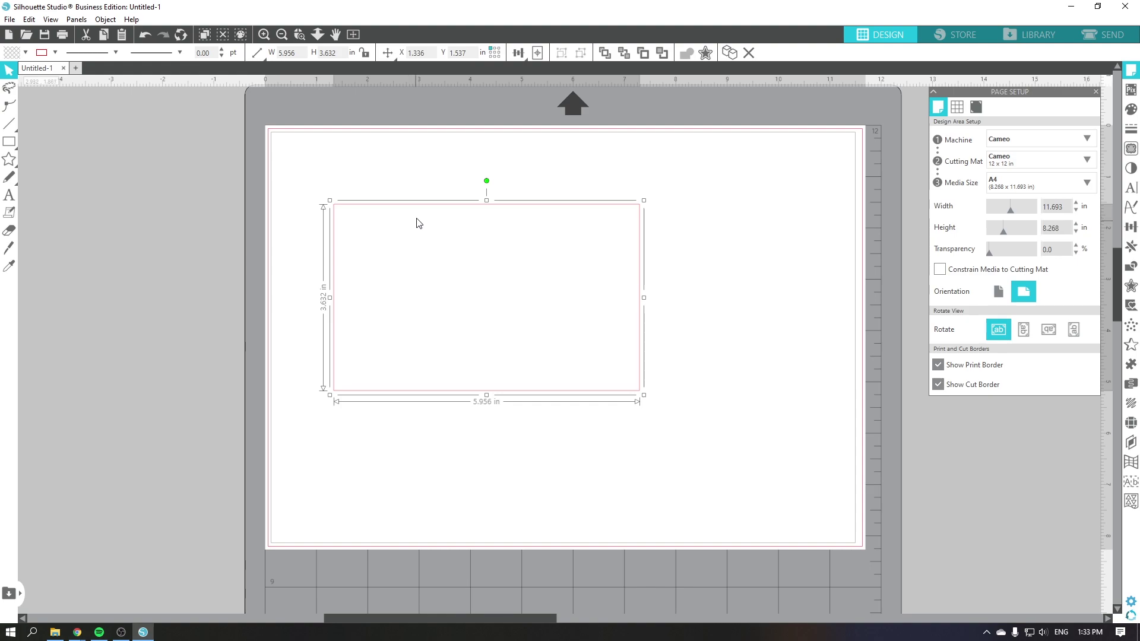
- Resize the rectangle to 4.75 in wide by 6.75 in high and move it into the left half of the page
{"action": "left_click", "coordinate": [295, 55]}
{"action": "type", "text": "4.75"}
{"action": "key", "text": "Tab"}
{"action": "type", "text": "6.75"}
{"action": "key", "text": "Return"}
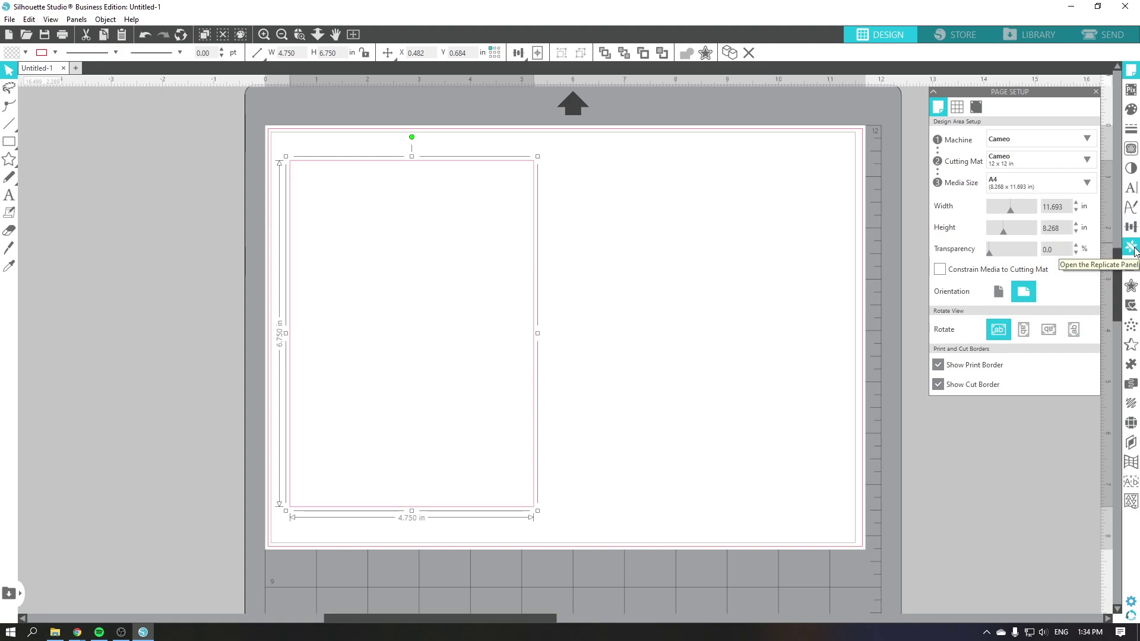
- Duplicate the 4.75 x 6.75 in rectangle to its right using Replicate, keeping a single copy
{"action": "left_click", "coordinate": [1134, 251]}
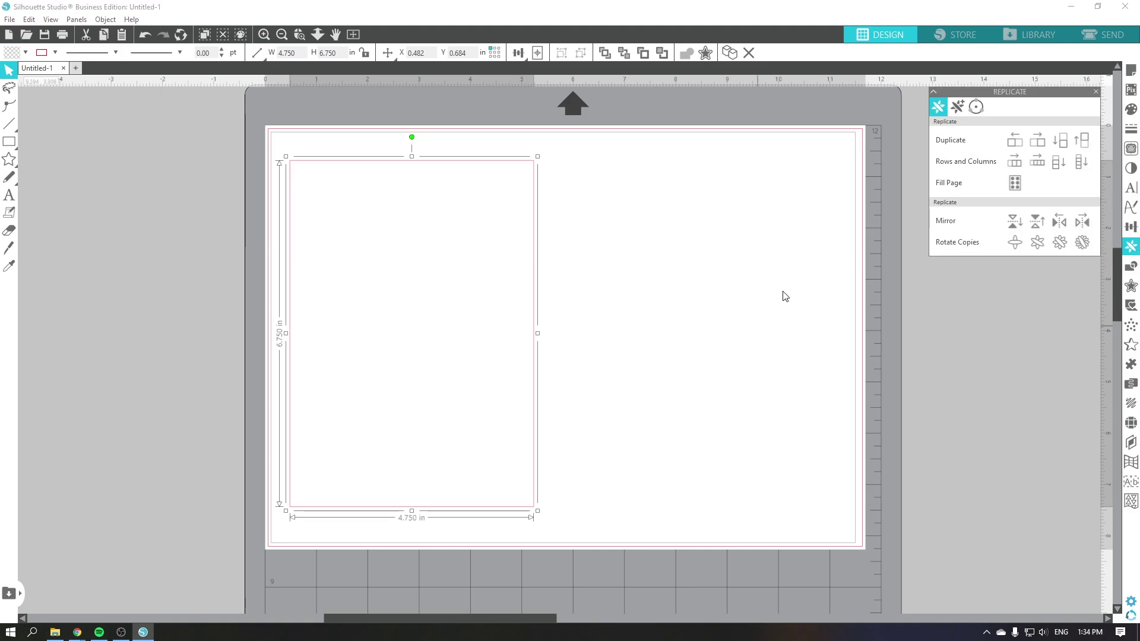
{"action": "left_click", "coordinate": [1045, 155]}
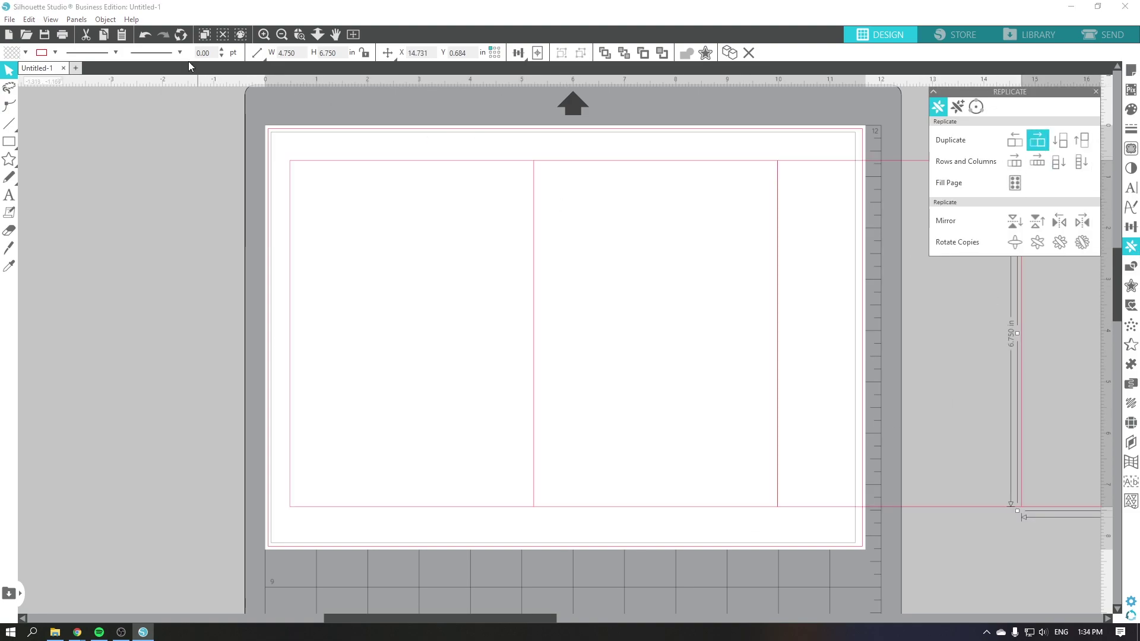
{"action": "left_click", "coordinate": [140, 36]}
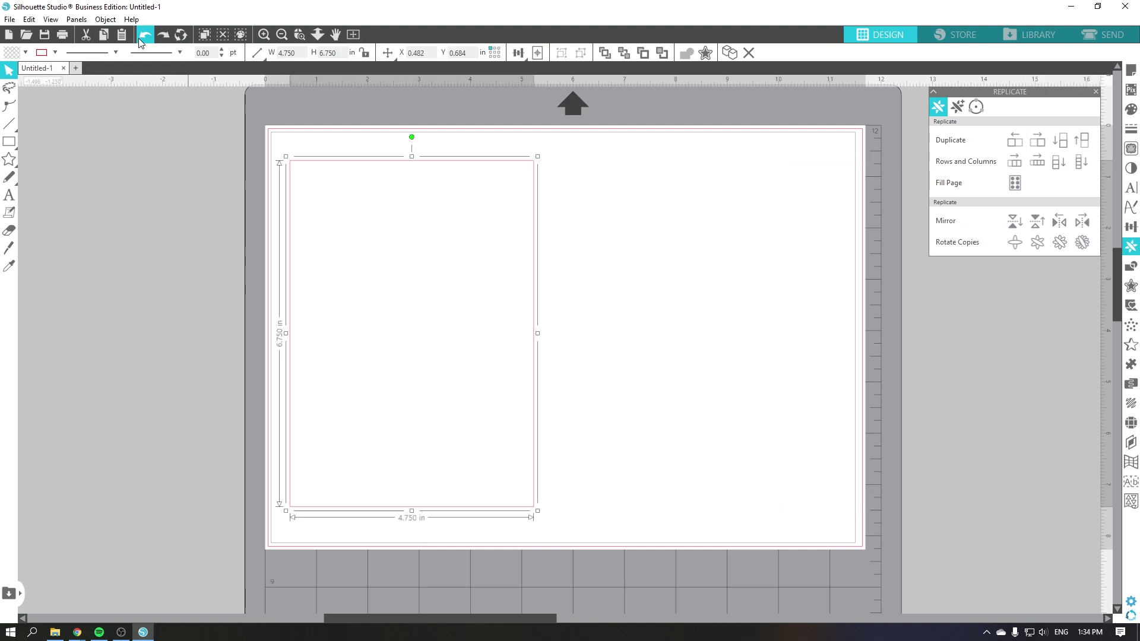
{"action": "left_click", "coordinate": [1037, 141]}
- Space the two rectangles apart to about 9.96 in overall width and center them together on the page
{"action": "key", "text": "ctrl+a"}
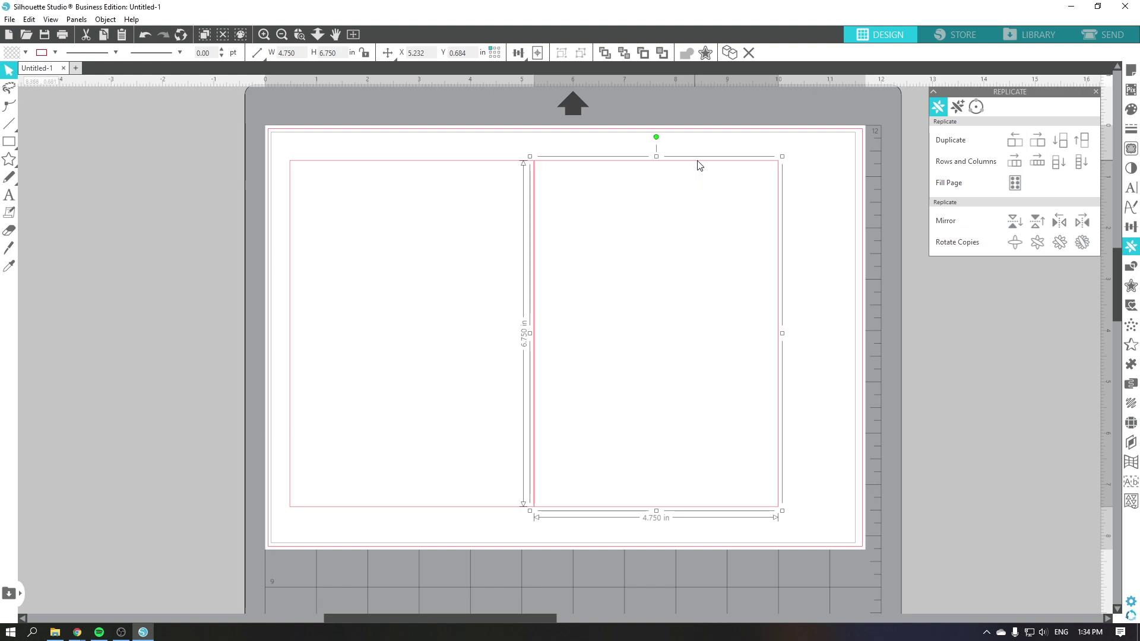
{"action": "left_click", "coordinate": [556, 52]}
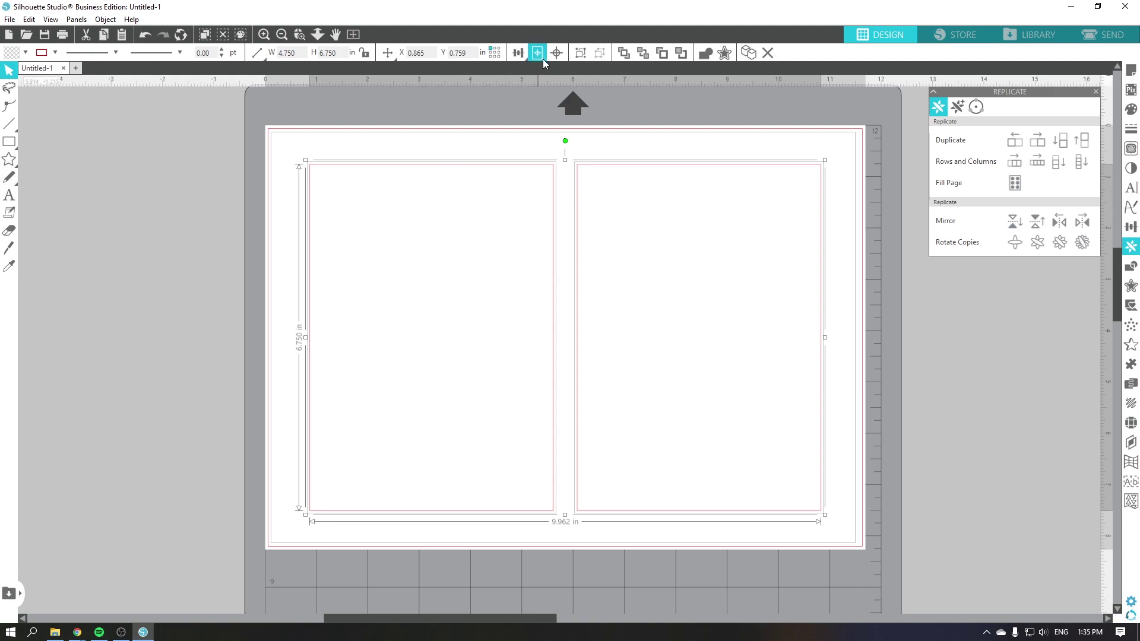
{"action": "left_click", "coordinate": [453, 145]}
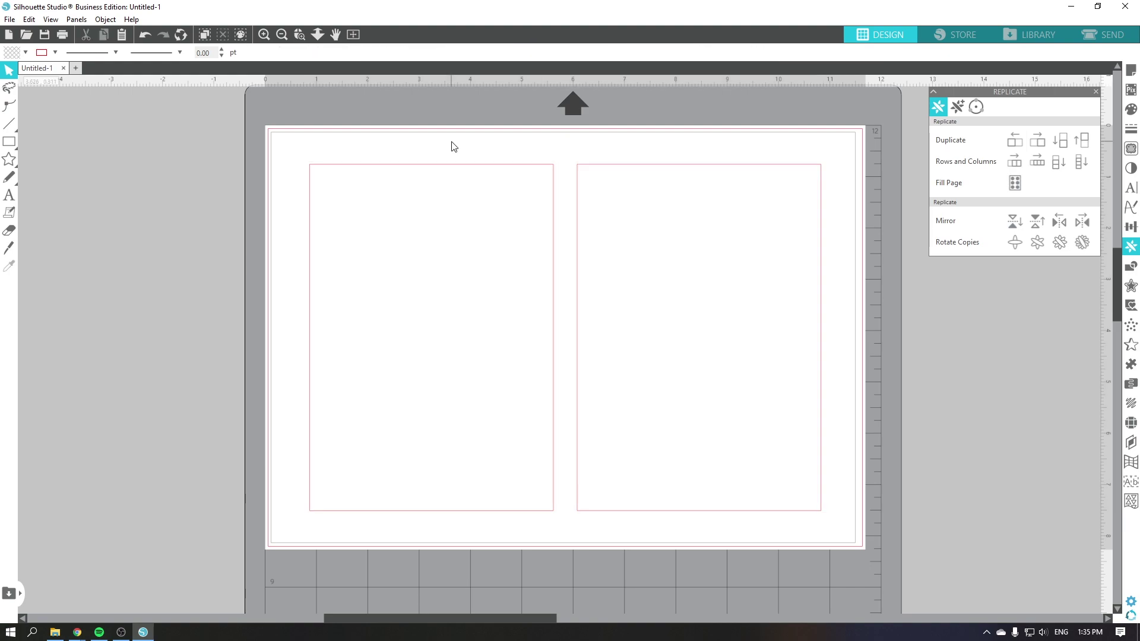
- Preview the print of the two rectangles and cancel printing
{"action": "key", "text": "ctrl+a"}
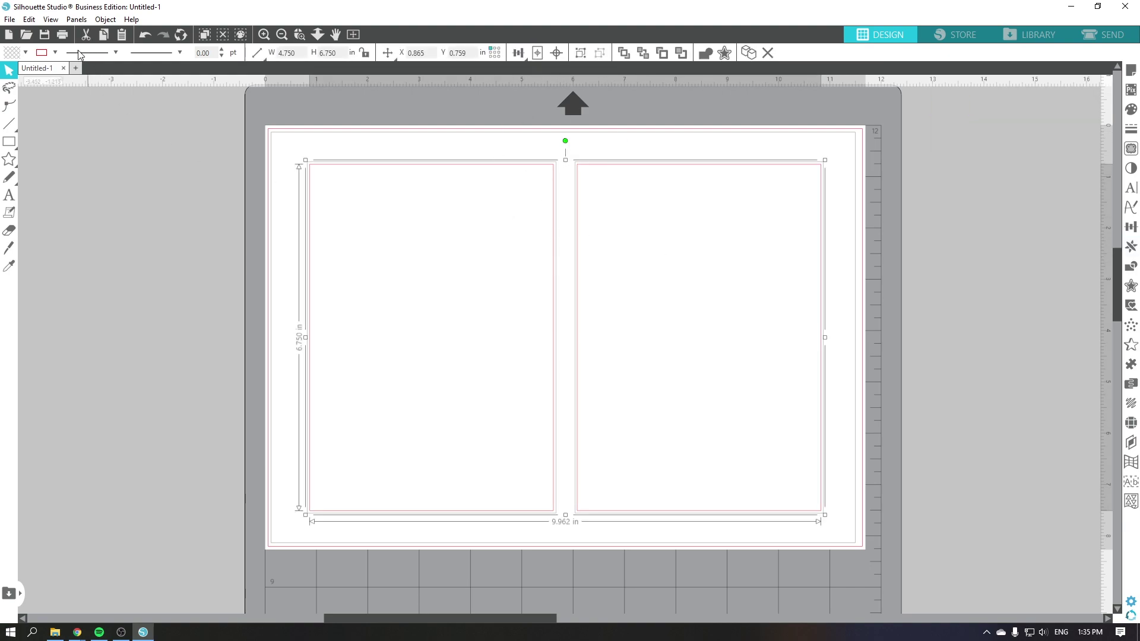
{"action": "left_click", "coordinate": [63, 36]}
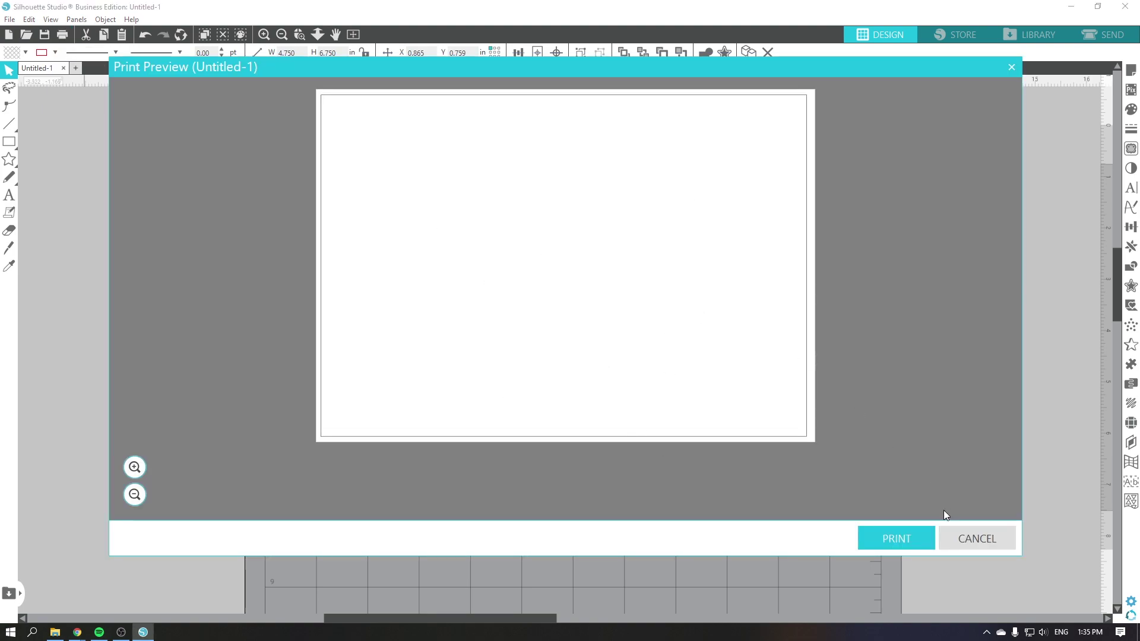
{"action": "left_click", "coordinate": [948, 541]}
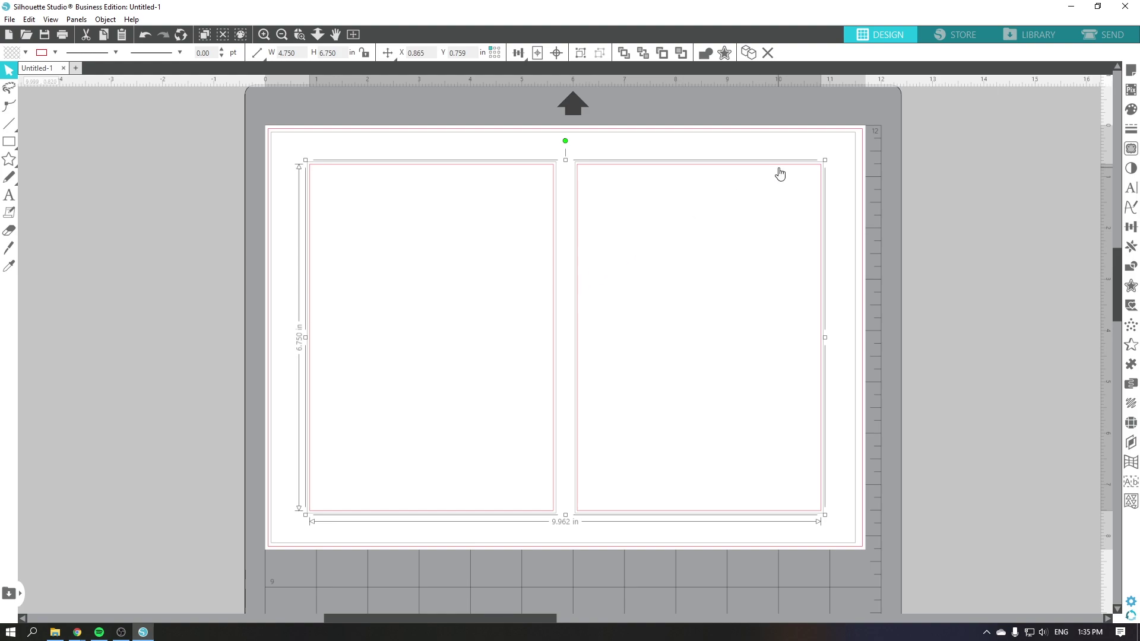
- Give both rectangles a black outline 0.50 pt thick and check the page in the print preview
{"action": "left_click", "coordinate": [1133, 131]}
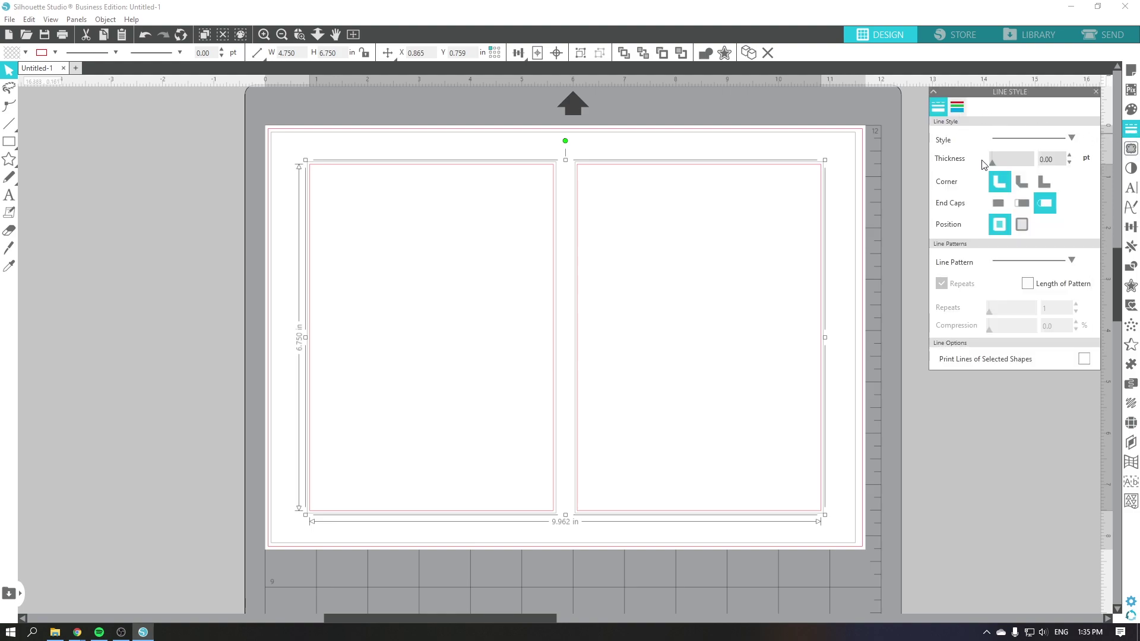
{"action": "left_click", "coordinate": [1069, 154]}
{"action": "left_click", "coordinate": [957, 106]}
{"action": "left_click", "coordinate": [949, 134]}
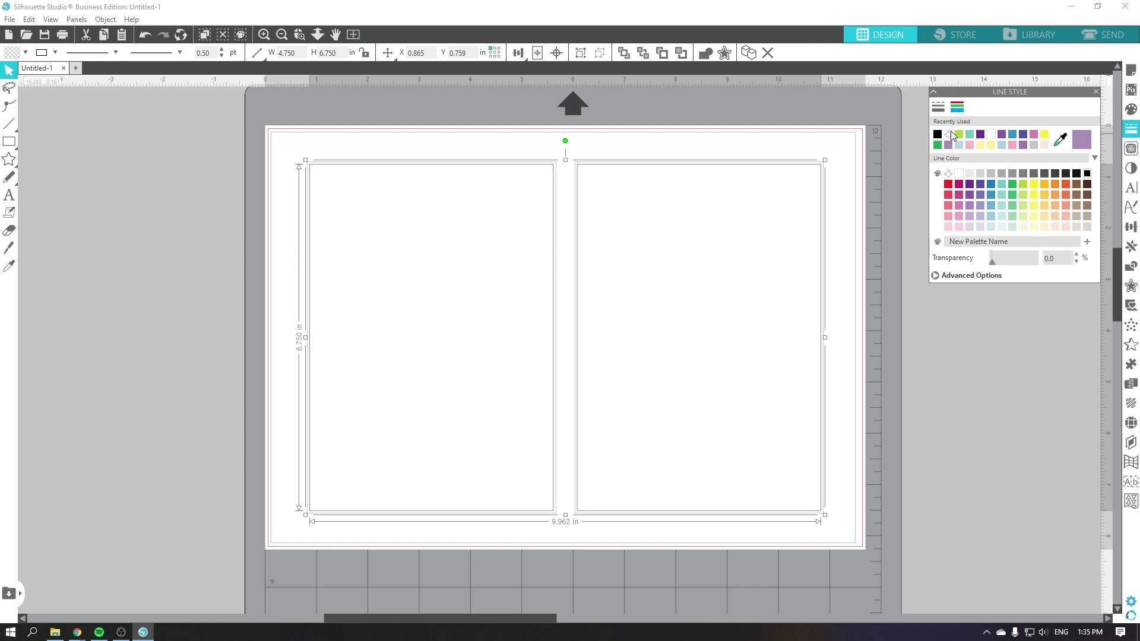
{"action": "left_click", "coordinate": [938, 107]}
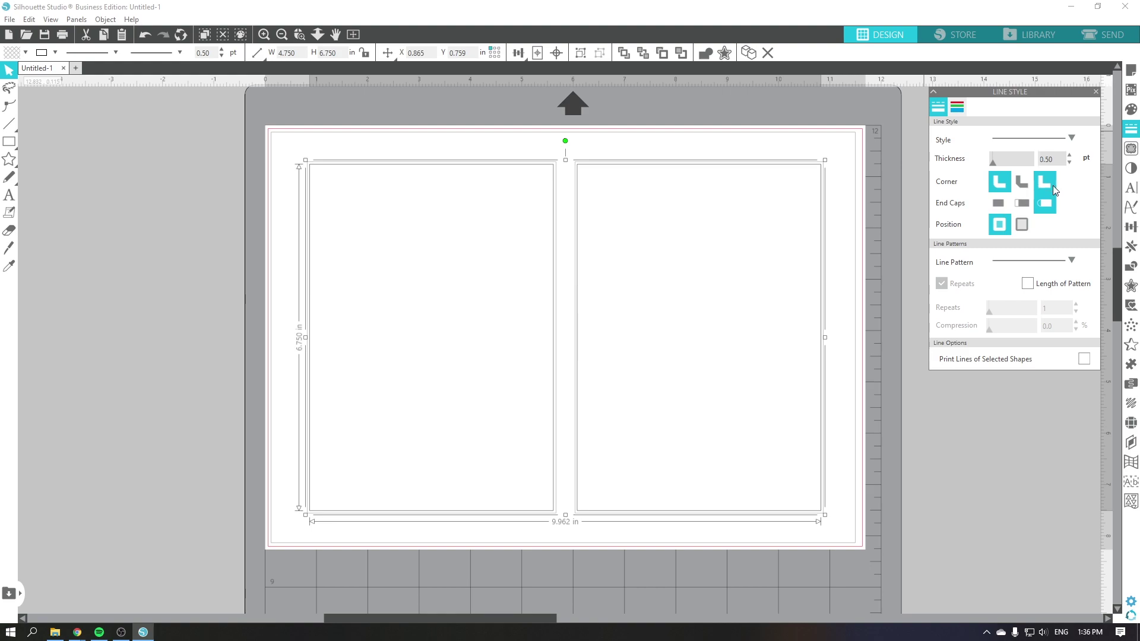
{"action": "left_click", "coordinate": [868, 320]}
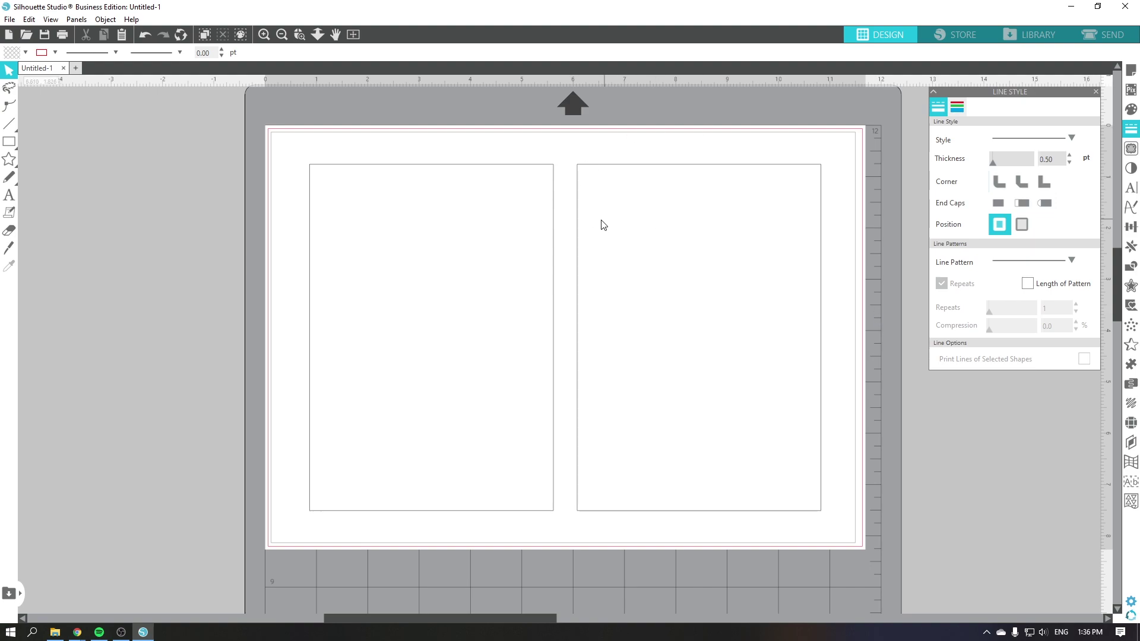
{"action": "left_click", "coordinate": [62, 36]}
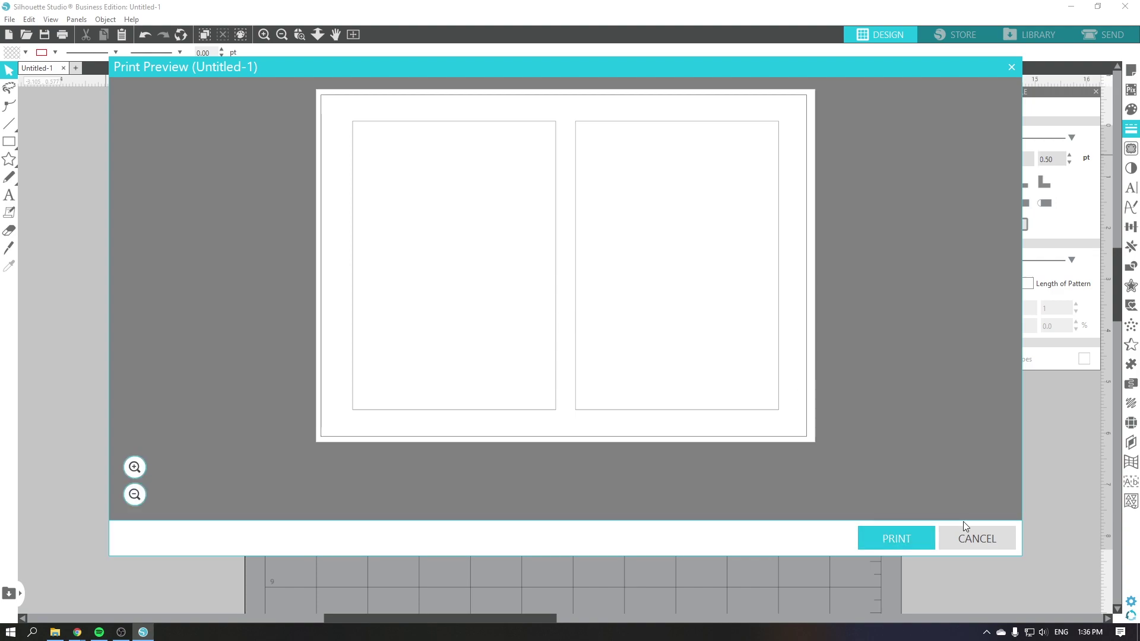
{"action": "left_click", "coordinate": [971, 534]}
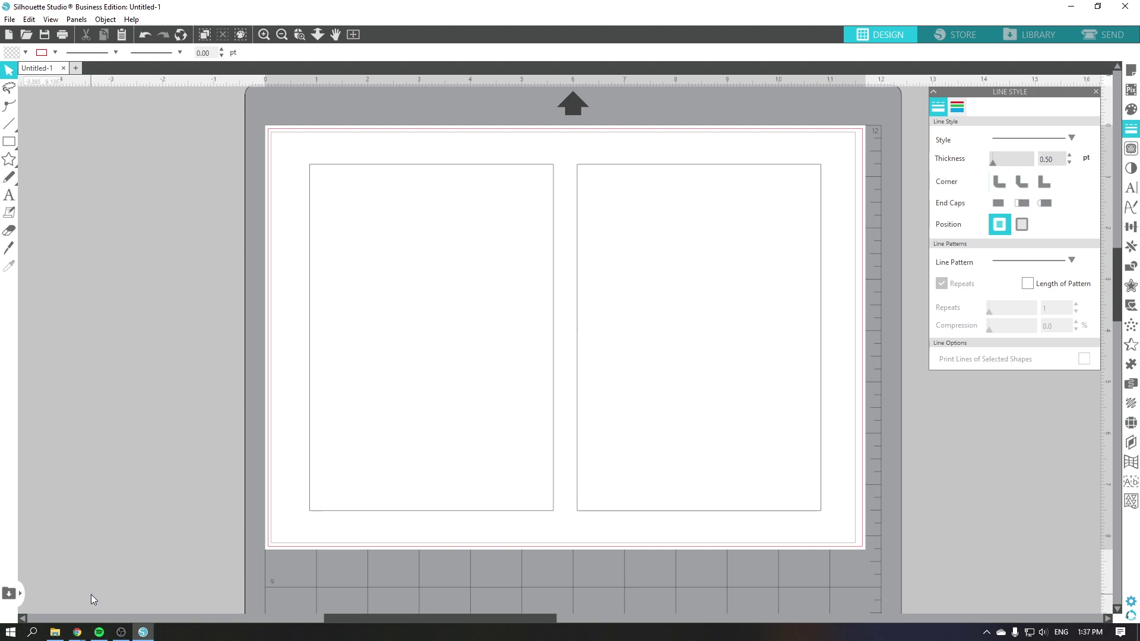
- Fill the right rectangle with the green illustration of the crouching figure from the Downloads folder
{"action": "left_click", "coordinate": [55, 631]}
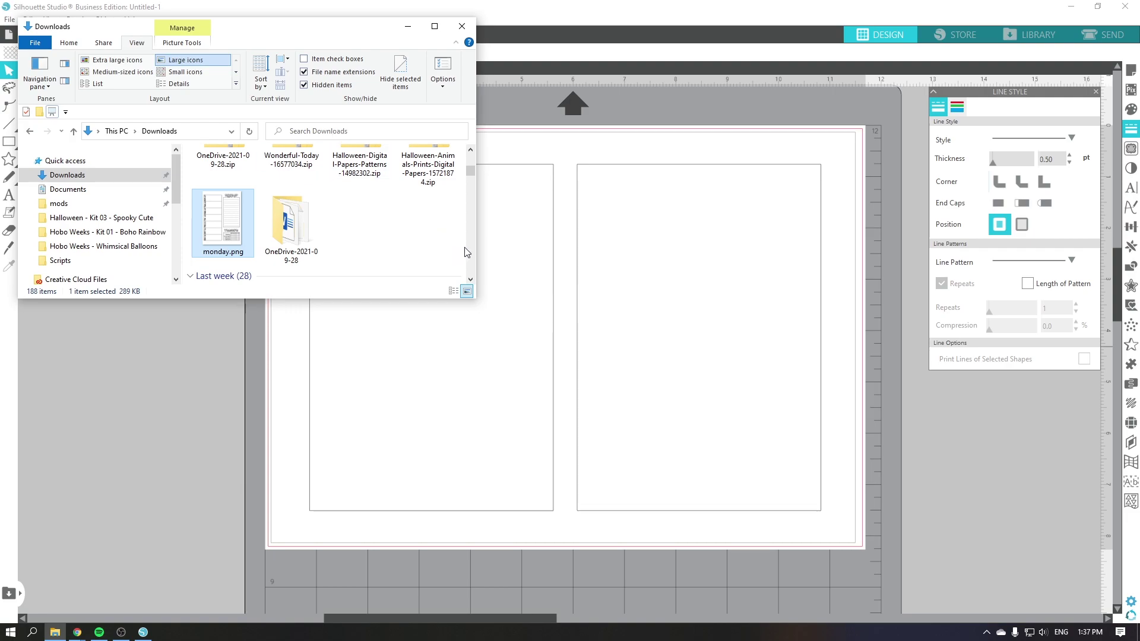
{"action": "left_click_drag", "start_coordinate": [470, 172], "coordinate": [470, 155]}
{"action": "left_click_drag", "start_coordinate": [291, 273], "coordinate": [696, 315]}
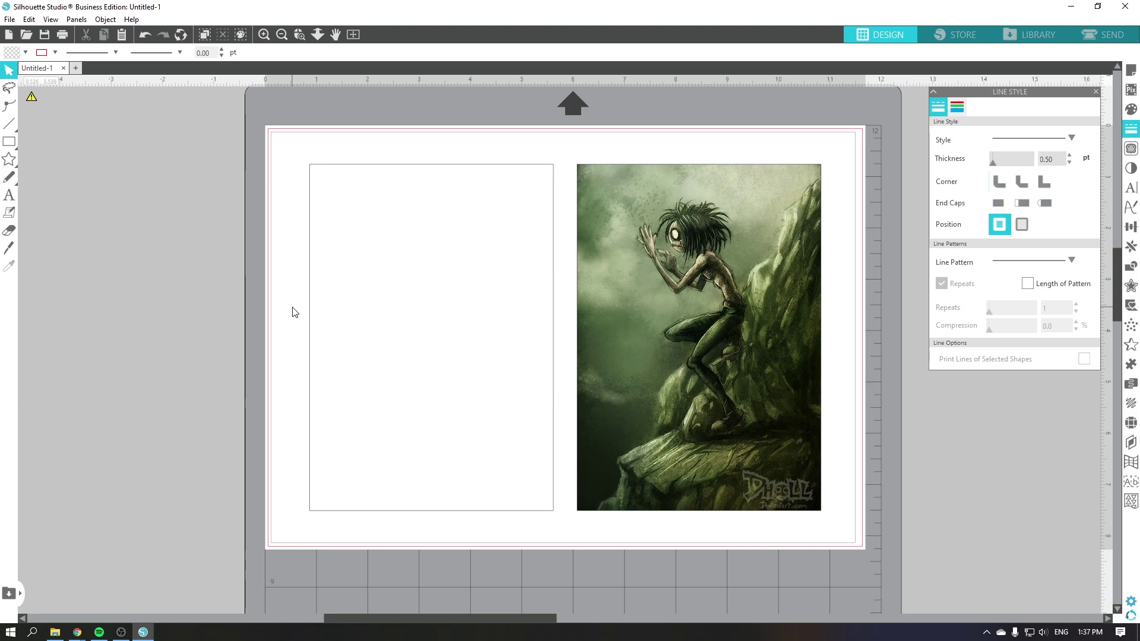
- Draw a rectangle on the empty workspace beside the page's left edge
{"action": "left_click", "coordinate": [9, 142]}
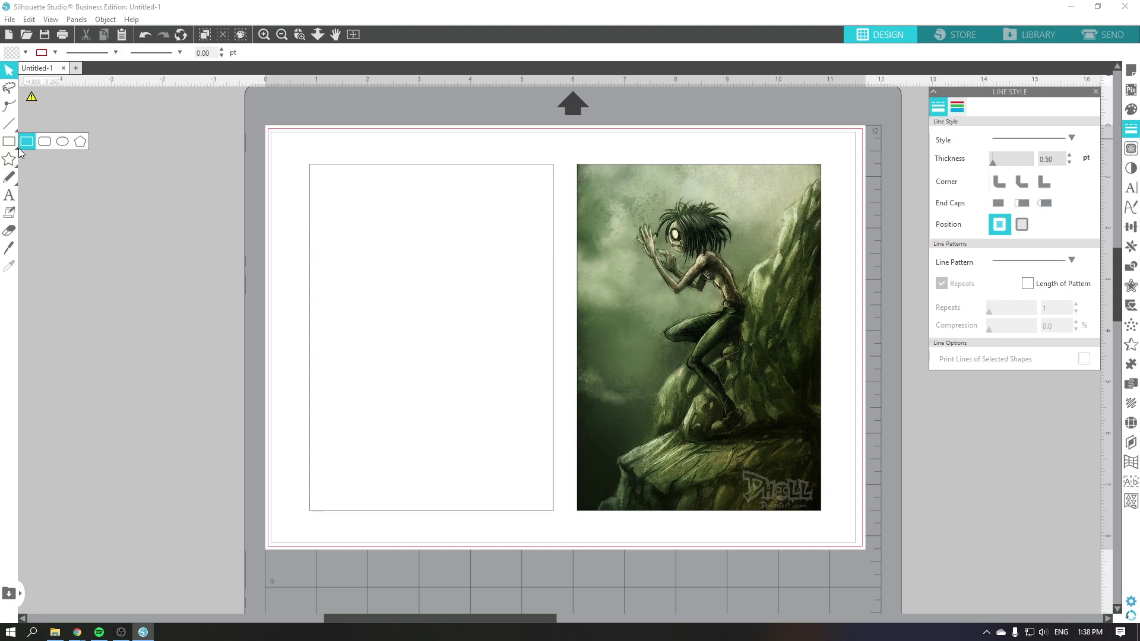
{"action": "left_click", "coordinate": [26, 141]}
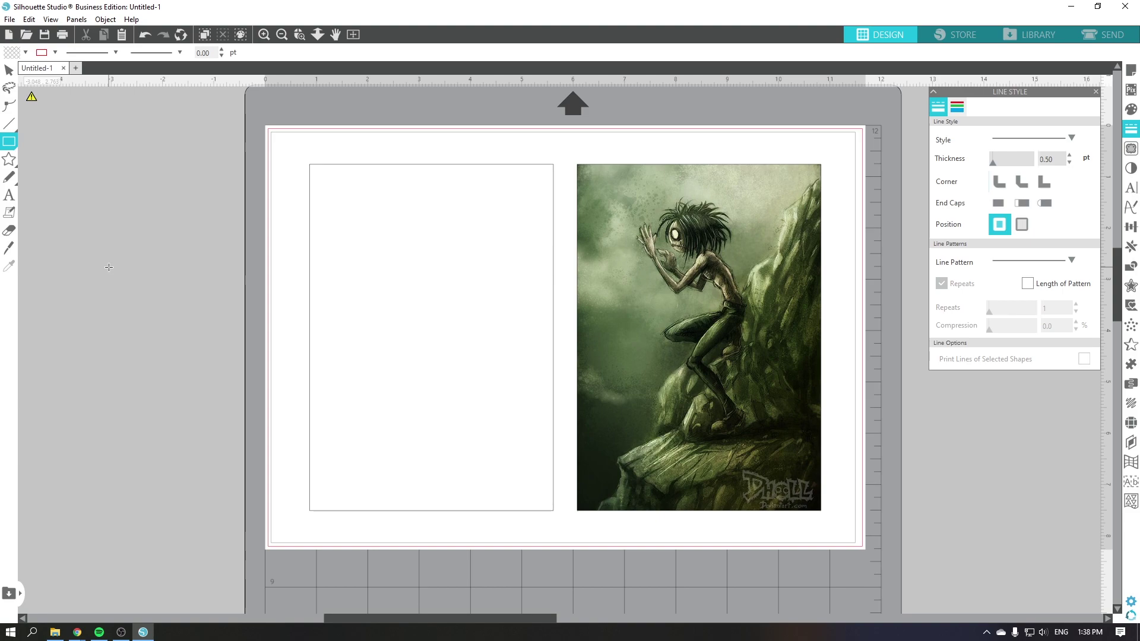
{"action": "left_click_drag", "start_coordinate": [139, 251], "coordinate": [148, 375]}
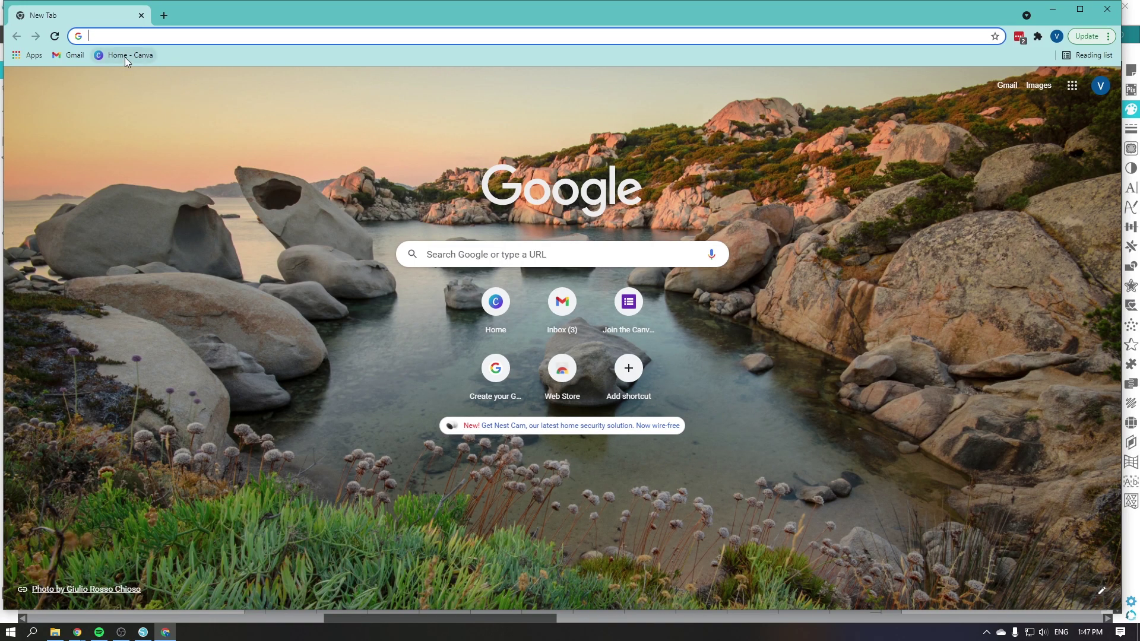
- Open Canva in the browser and create a new custom-size design of 4.75 x 6.75 in
{"action": "left_click", "coordinate": [125, 55]}
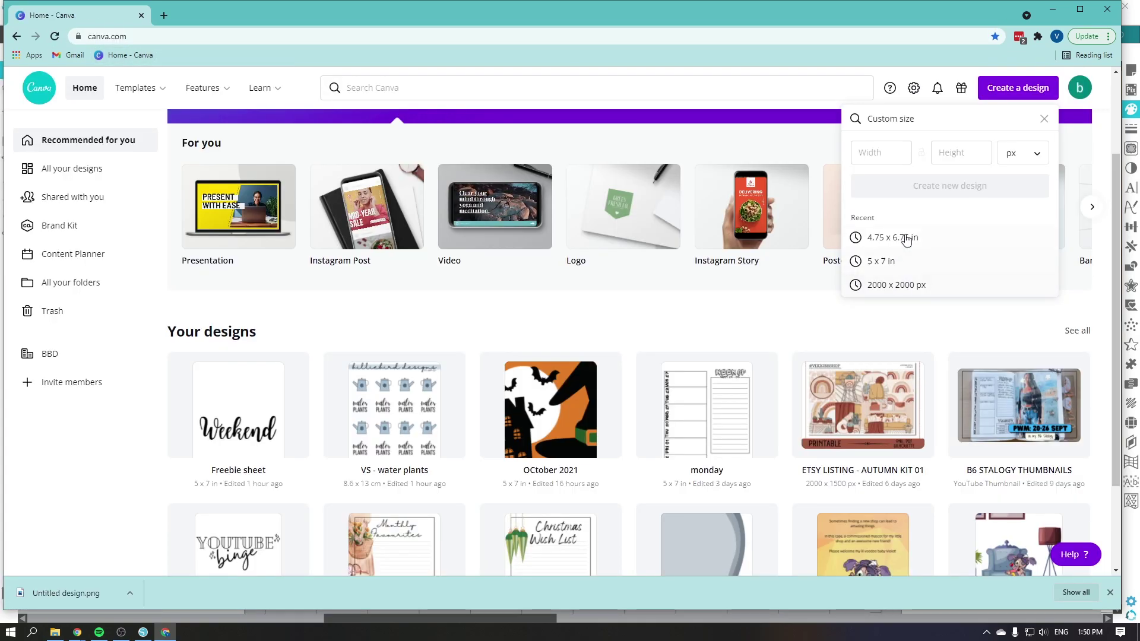
{"action": "left_click", "coordinate": [1000, 252]}
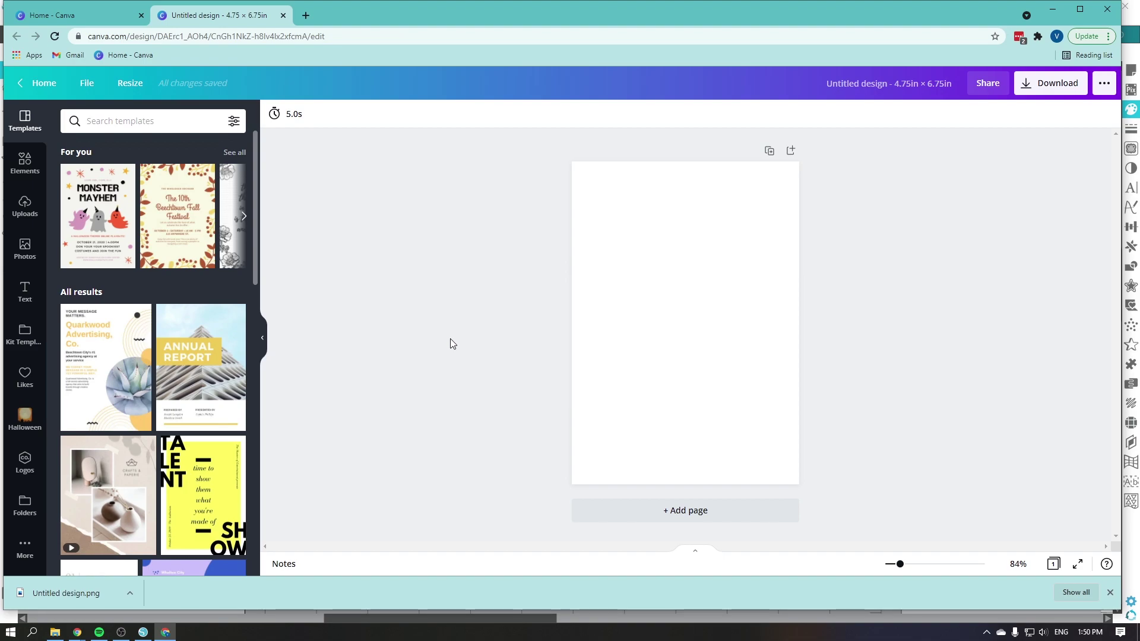
- Add a grey square and reshape it into a narrow full-height strip along the page's left edge
{"action": "left_click", "coordinate": [25, 162]}
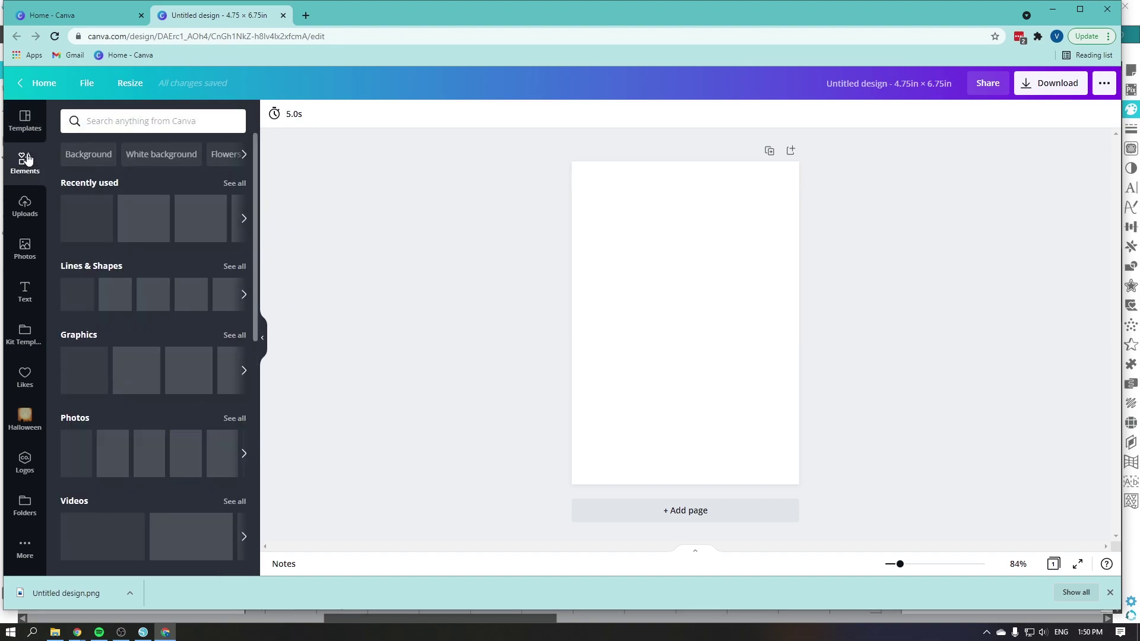
{"action": "left_click", "coordinate": [87, 218]}
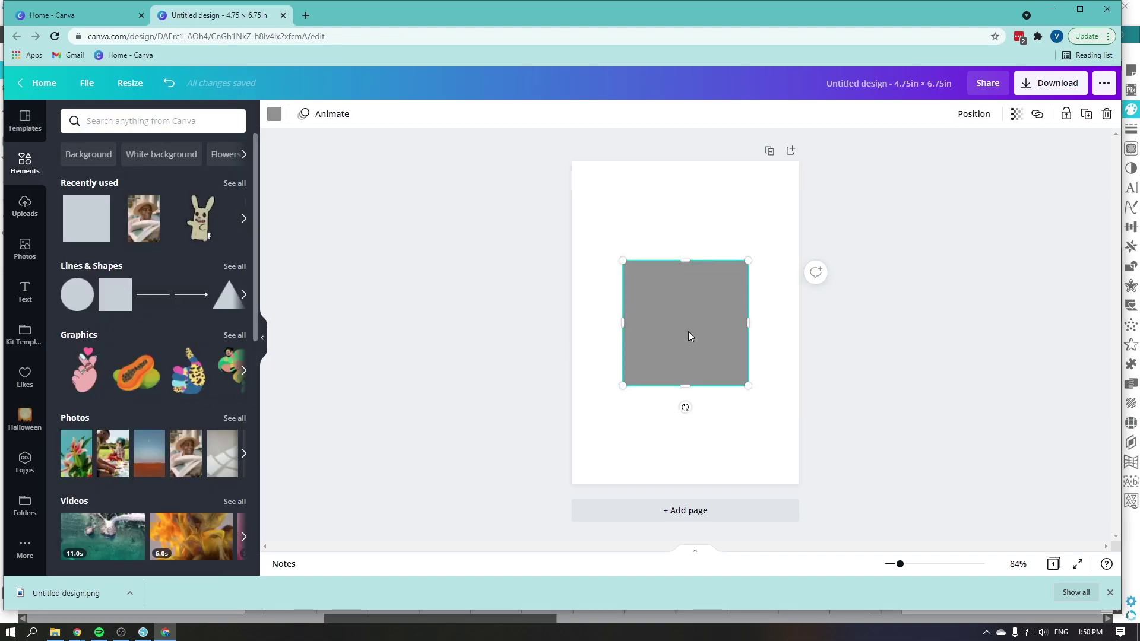
{"action": "left_click_drag", "start_coordinate": [742, 321], "coordinate": [596, 298]}
{"action": "left_click_drag", "start_coordinate": [583, 357], "coordinate": [589, 482]}
{"action": "mouse_move", "coordinate": [596, 358]}
{"action": "left_mouse_down"}
{"action": "mouse_move", "coordinate": [613, 359]}
{"action": "mouse_move", "coordinate": [599, 358]}
{"action": "left_mouse_up"}
{"action": "left_click_drag", "start_coordinate": [582, 229], "coordinate": [583, 158]}
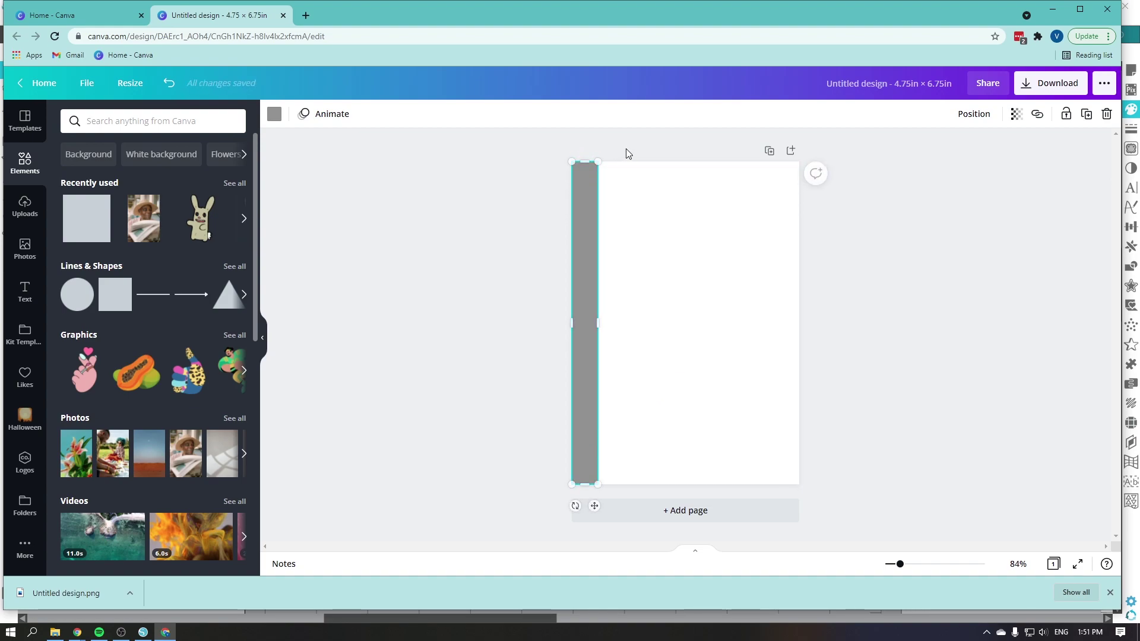
{"action": "left_click", "coordinate": [894, 291]}
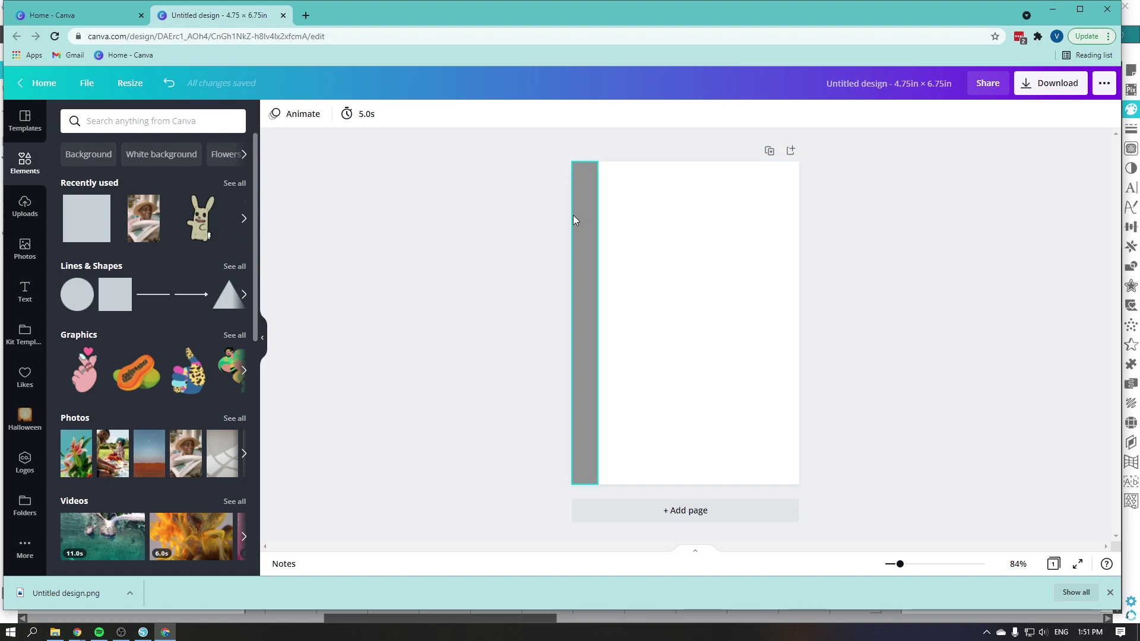
{"action": "left_click", "coordinate": [673, 274]}
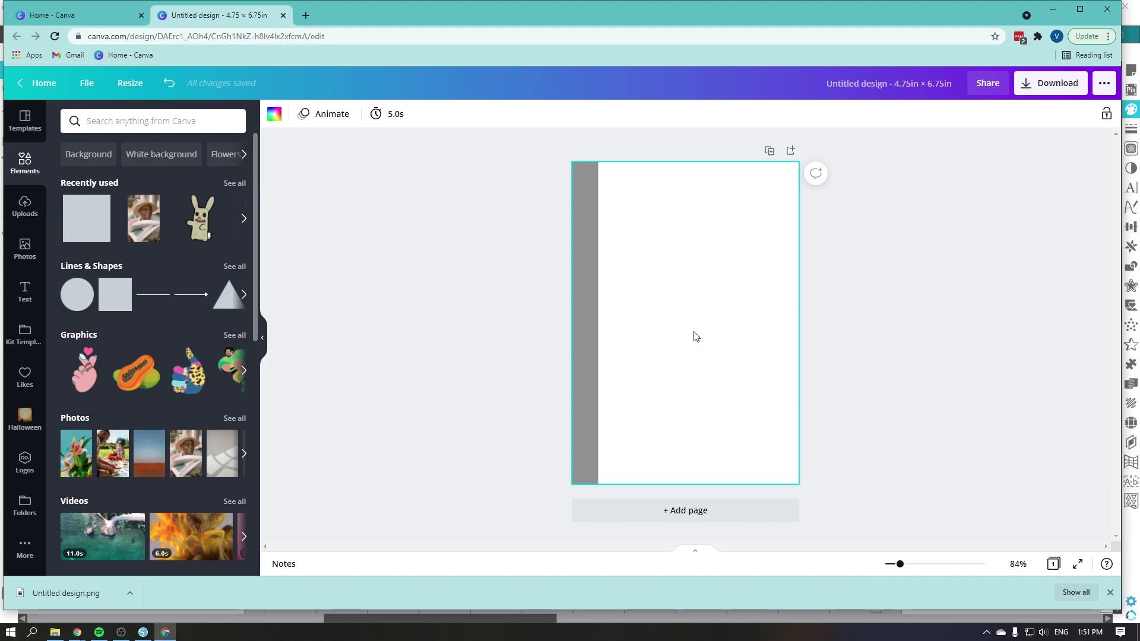
- Add the photo of the man in the straw hat and resize it to cover the page beside the grey strip
{"action": "left_click", "coordinate": [143, 218]}
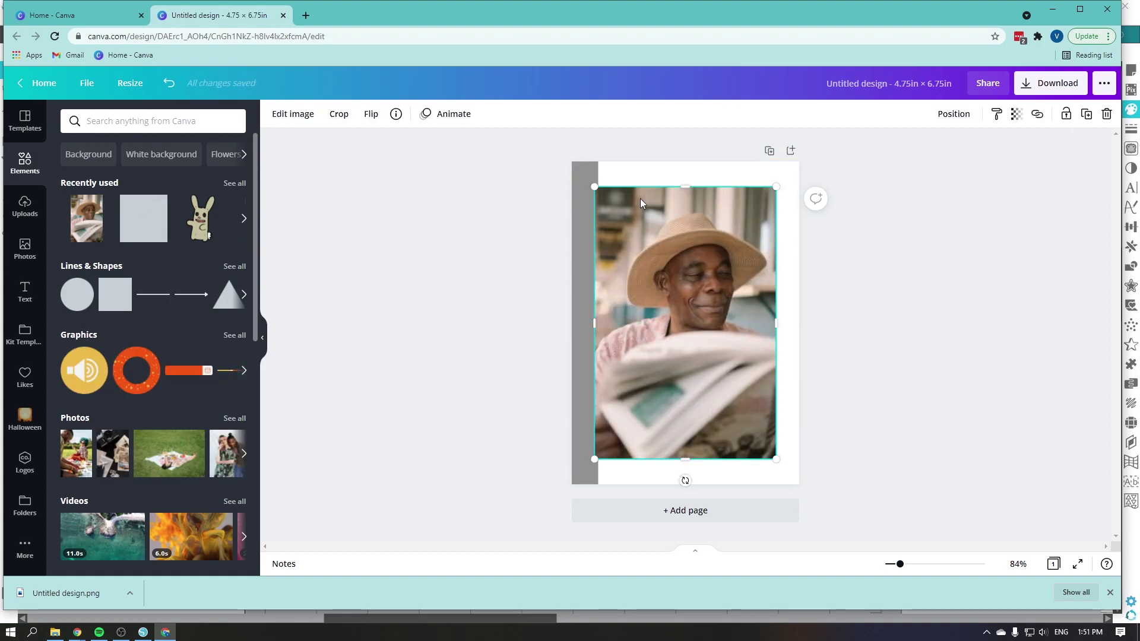
{"action": "left_click_drag", "start_coordinate": [717, 265], "coordinate": [724, 266]}
{"action": "left_click_drag", "start_coordinate": [783, 186], "coordinate": [801, 161]}
{"action": "left_click_drag", "start_coordinate": [700, 459], "coordinate": [700, 483]}
{"action": "left_click_drag", "start_coordinate": [602, 322], "coordinate": [598, 322]}
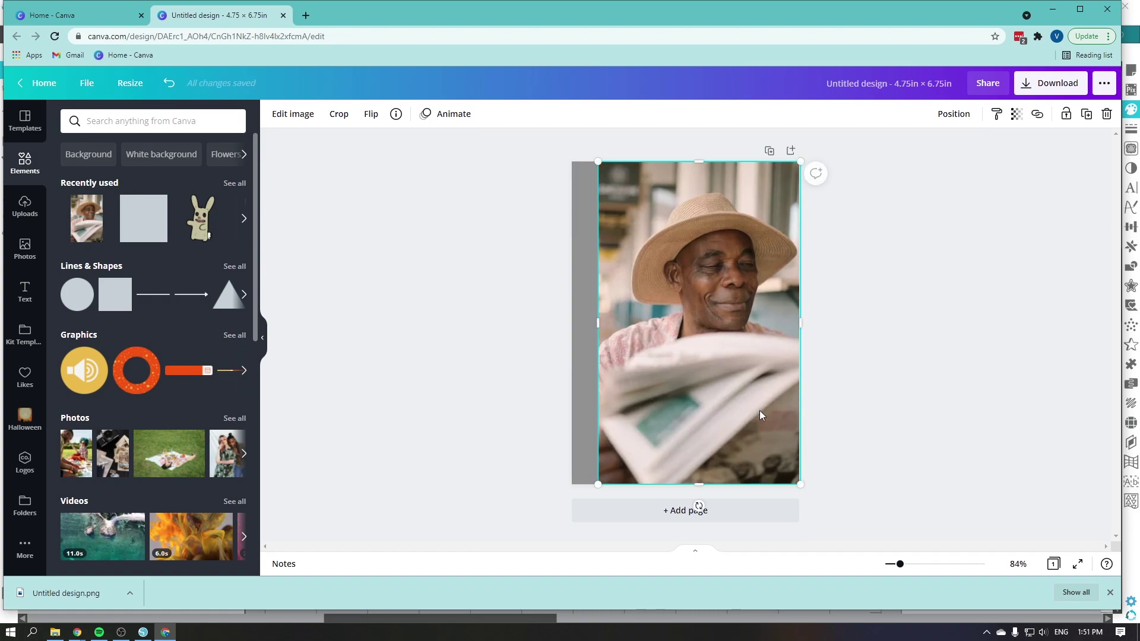
{"action": "left_click", "coordinate": [852, 354]}
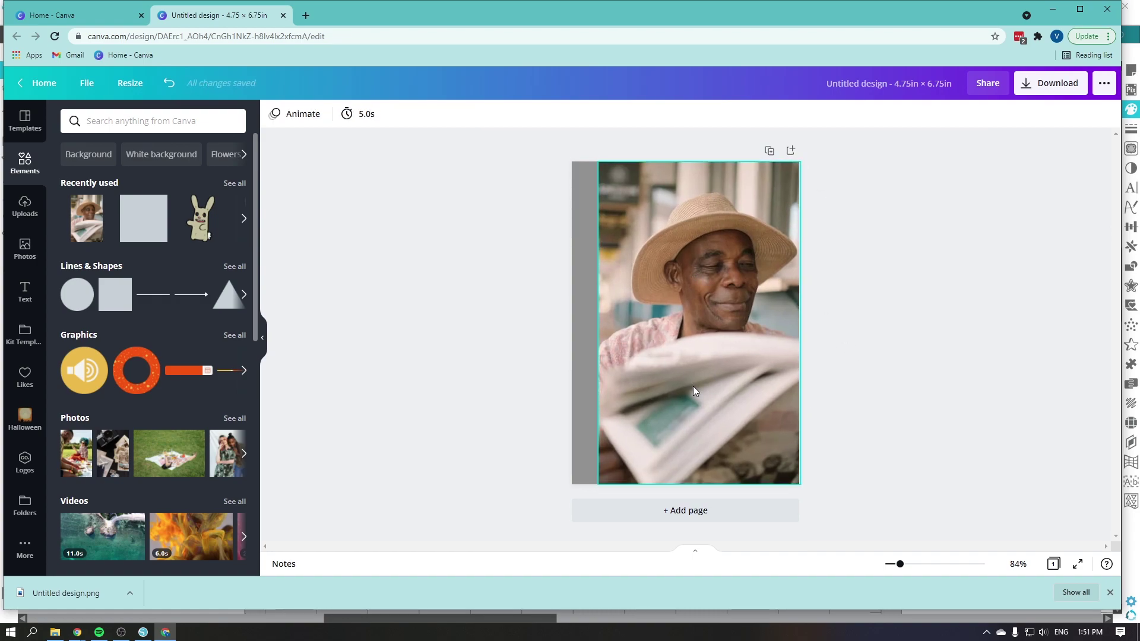
- Delete the grey margin strip and download the design as a PNG at size 1
{"action": "mouse_move", "coordinate": [572, 307]}
{"action": "left_mouse_down"}
{"action": "mouse_move", "coordinate": [481, 318]}
{"action": "mouse_move", "coordinate": [546, 305]}
{"action": "mouse_move", "coordinate": [583, 313]}
{"action": "left_mouse_up"}
{"action": "key", "text": "Delete"}
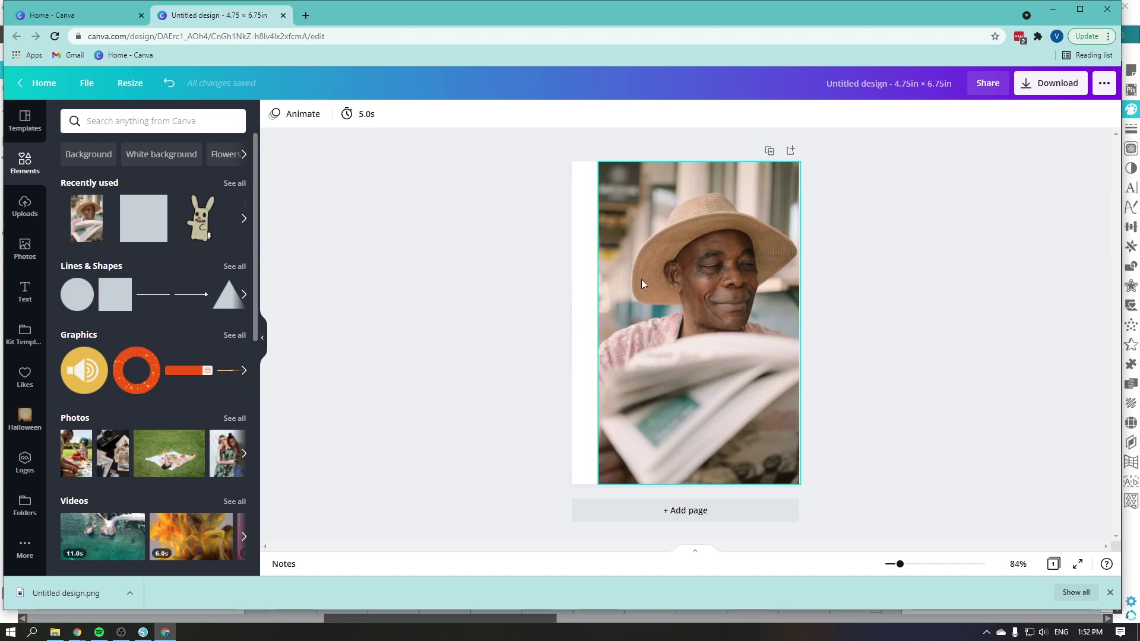
{"action": "left_click", "coordinate": [1059, 84]}
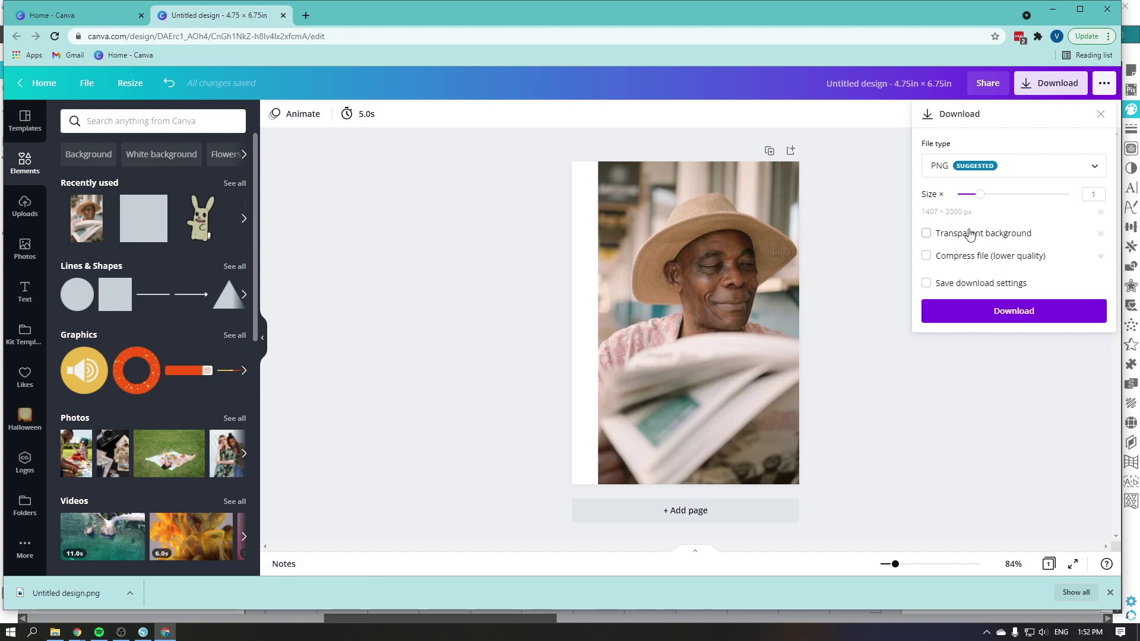
{"action": "left_click", "coordinate": [583, 281]}
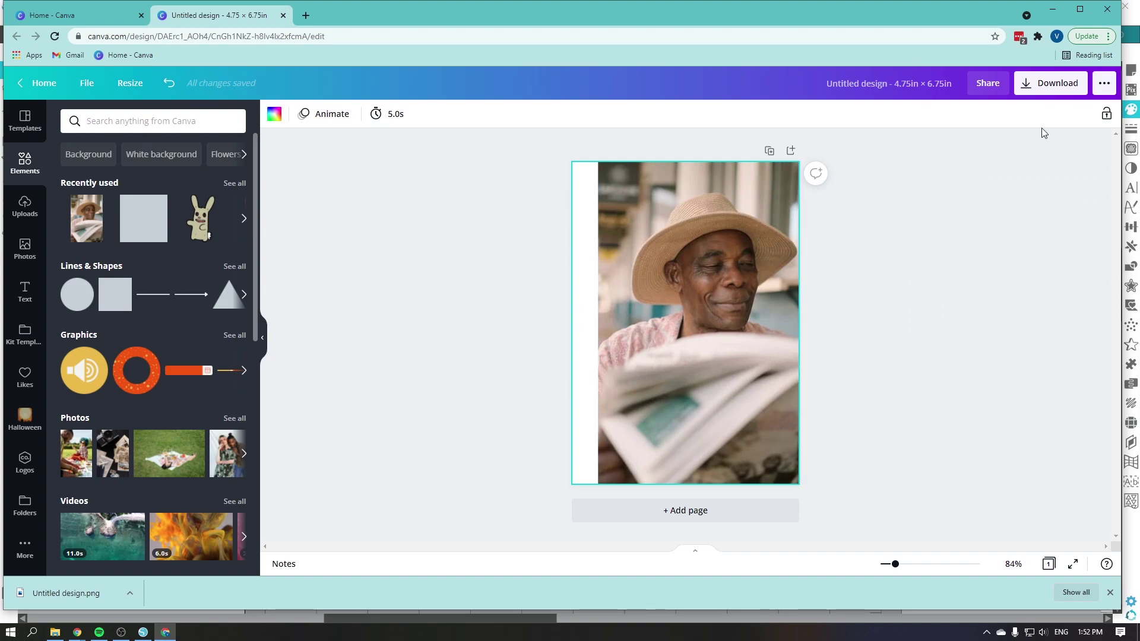
{"action": "left_click", "coordinate": [1050, 83]}
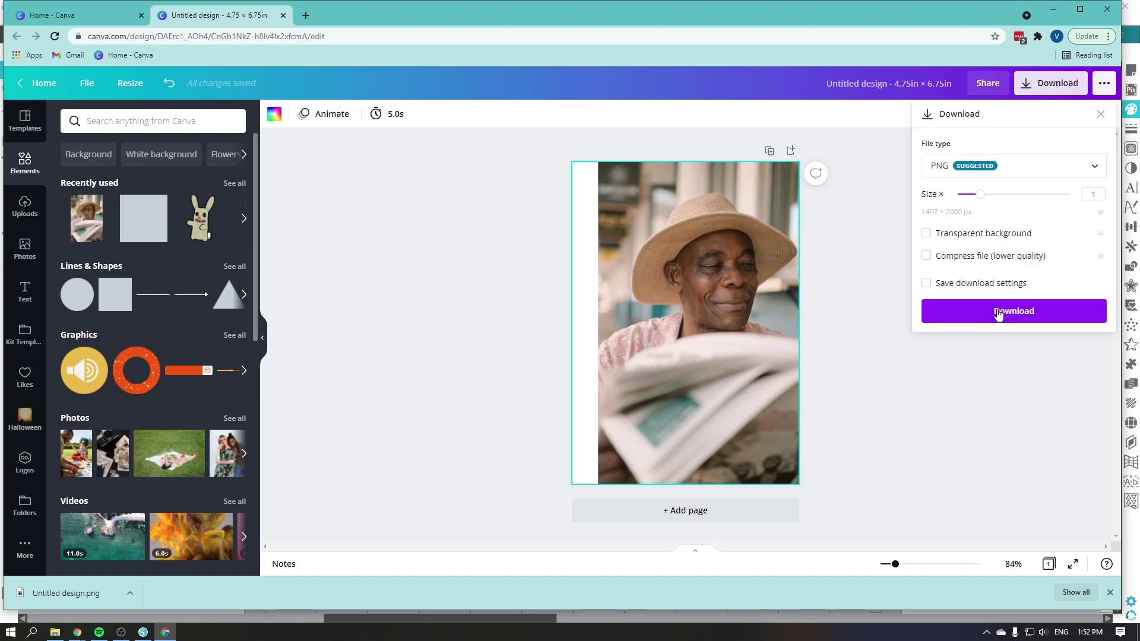
{"action": "left_click", "coordinate": [997, 309]}
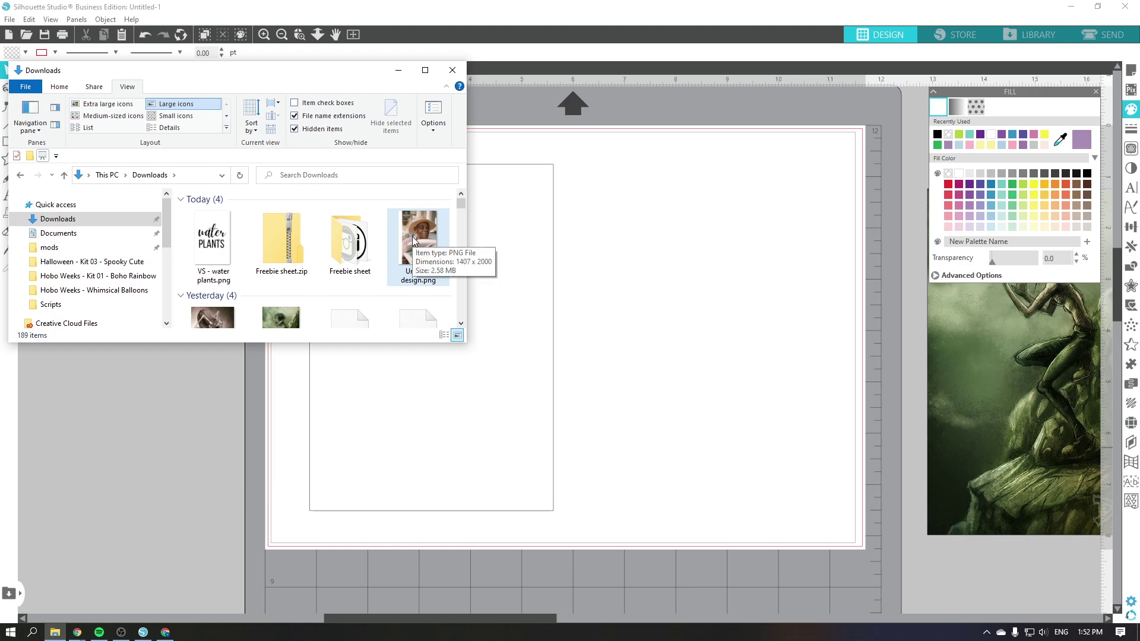
- Fill the empty rectangle on the page with the downloaded Canva PNG and check it in the print preview
{"action": "left_click_drag", "start_coordinate": [413, 241], "coordinate": [442, 420]}
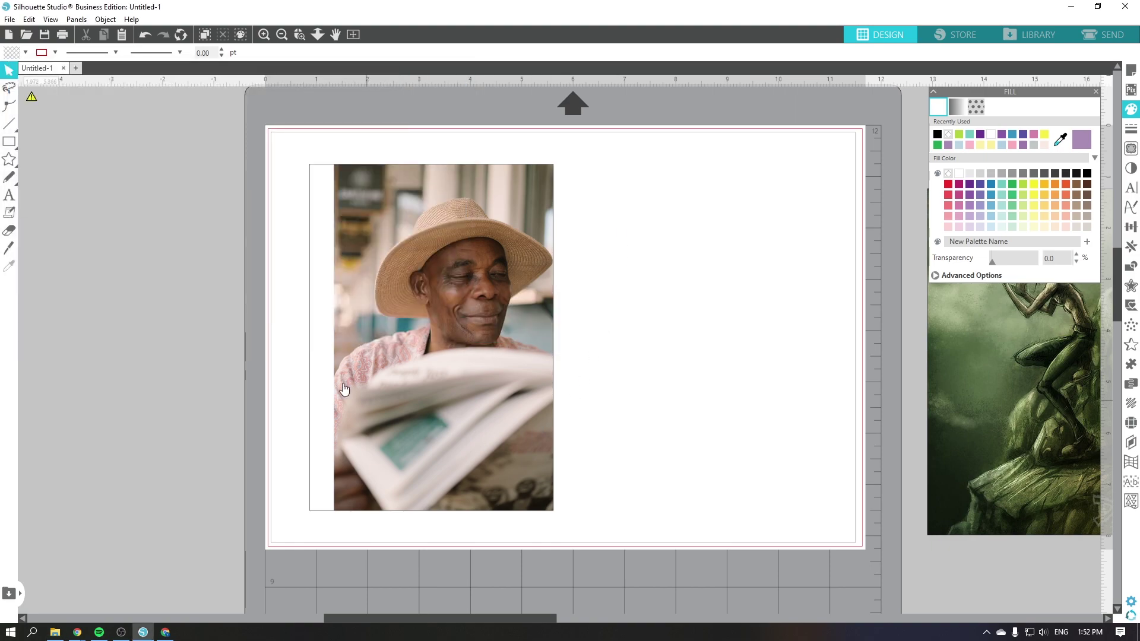
{"action": "left_click", "coordinate": [319, 174]}
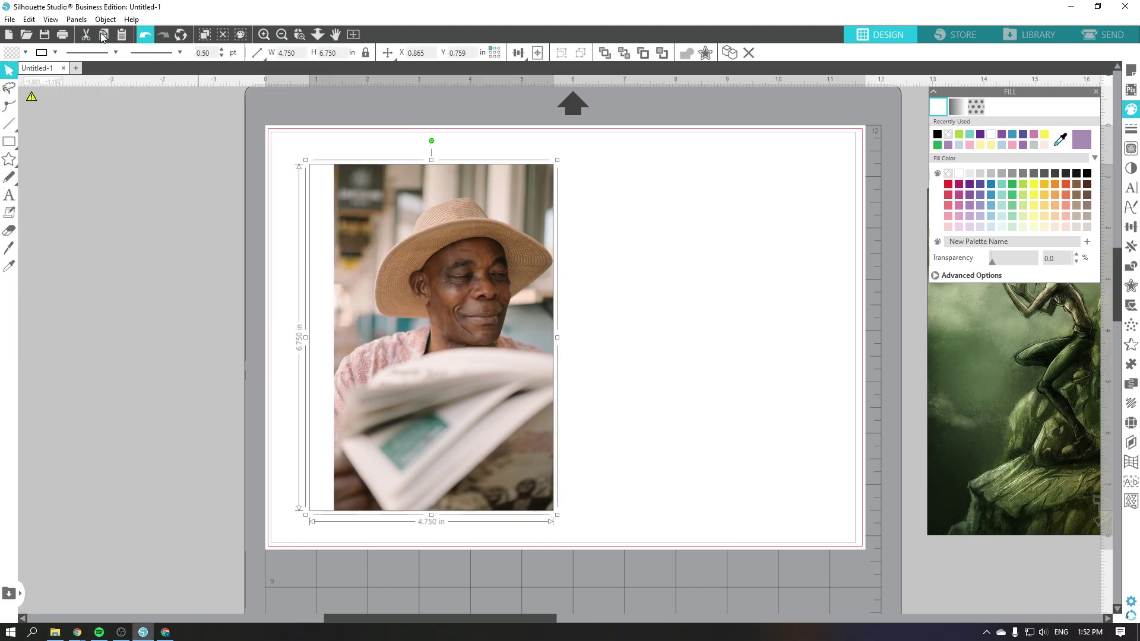
{"action": "left_click", "coordinate": [62, 33]}
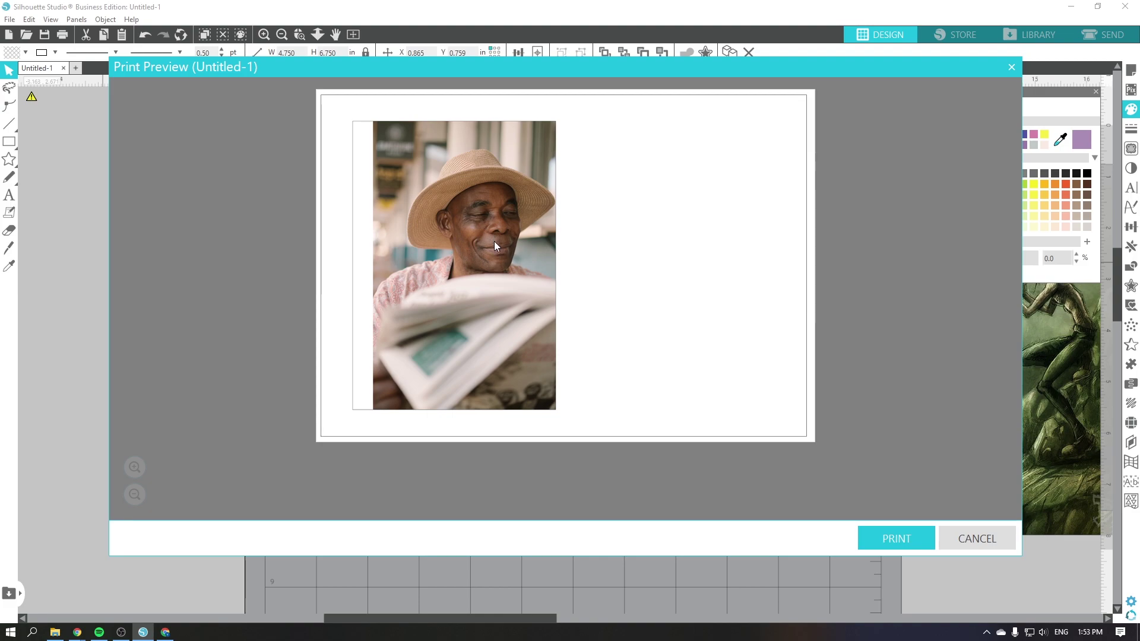
{"action": "left_click", "coordinate": [981, 543]}
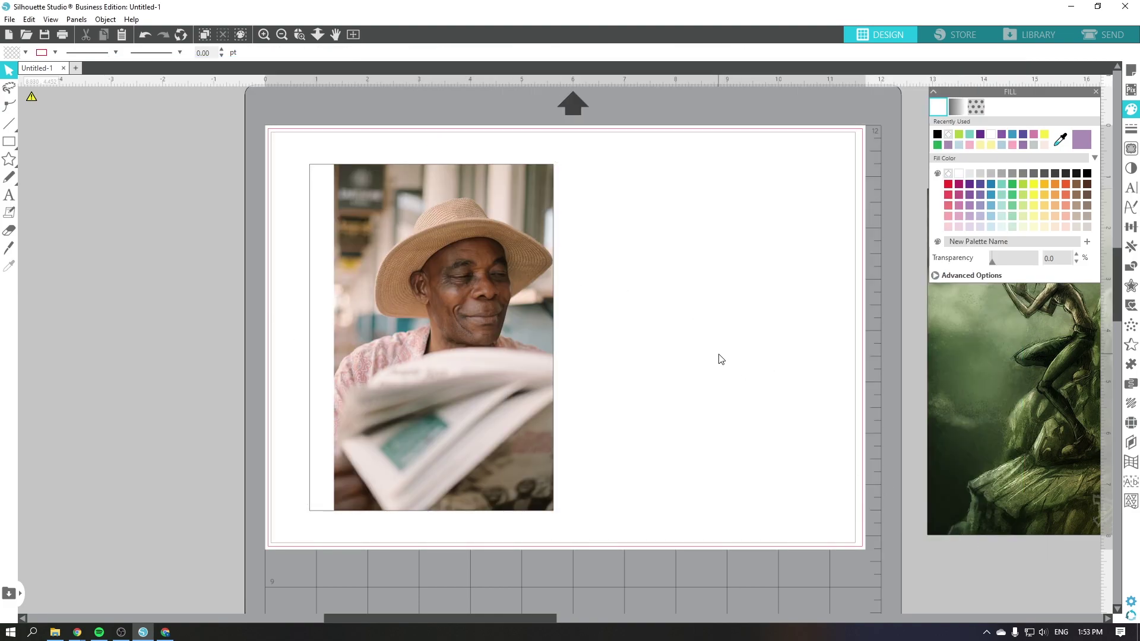
- Arrange the straw-hat photo rectangle and the green fantasy artwork rectangle side by side on the landscape page
{"action": "left_click", "coordinate": [442, 333]}
{"action": "left_click_drag", "start_coordinate": [1014, 409], "coordinate": [571, 234]}
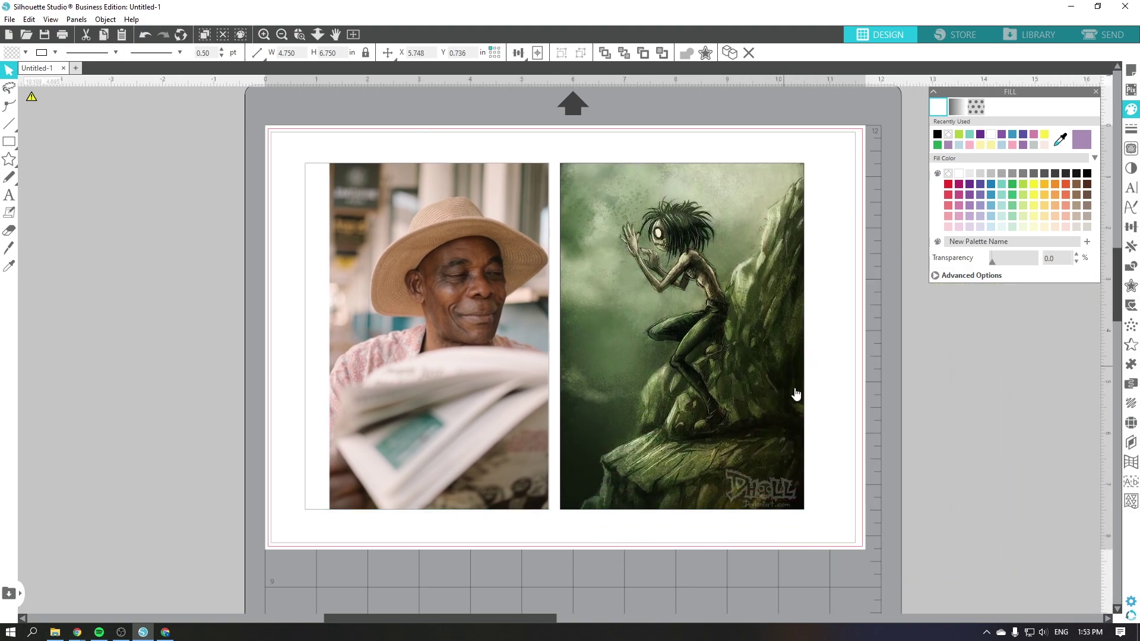
{"action": "key", "text": "Escape"}
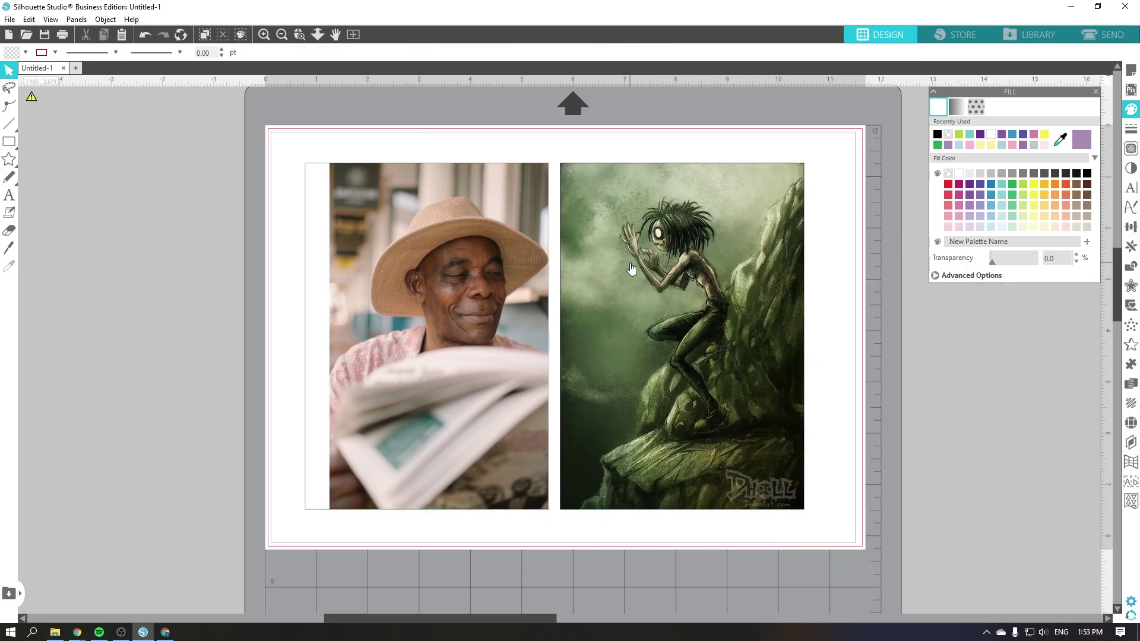
- Preview the two-image page and examine the Canon TS9100 series printing preferences, including the paper source options, without printing
{"action": "left_click", "coordinate": [62, 37]}
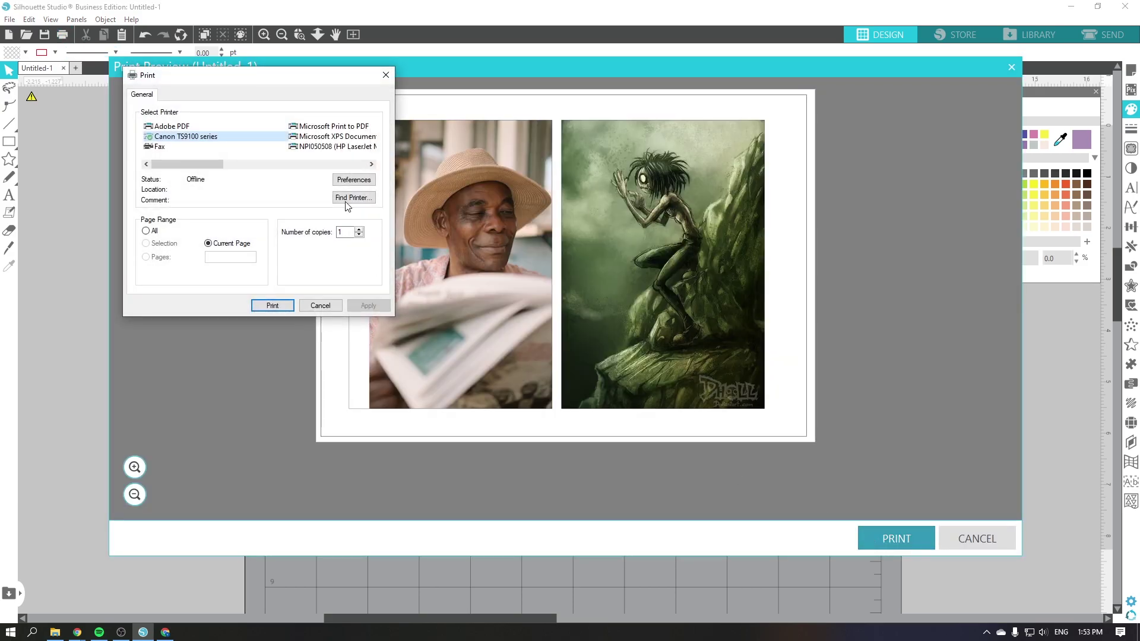
{"action": "left_click", "coordinate": [344, 181]}
{"action": "left_click", "coordinate": [359, 365]}
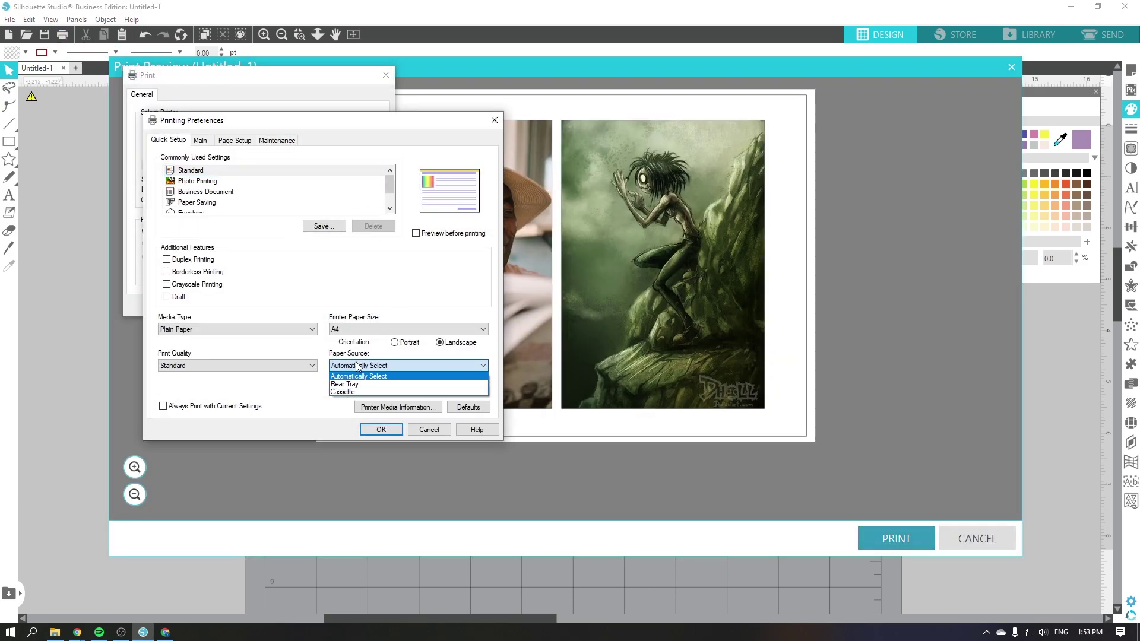
{"action": "left_click", "coordinate": [426, 429]}
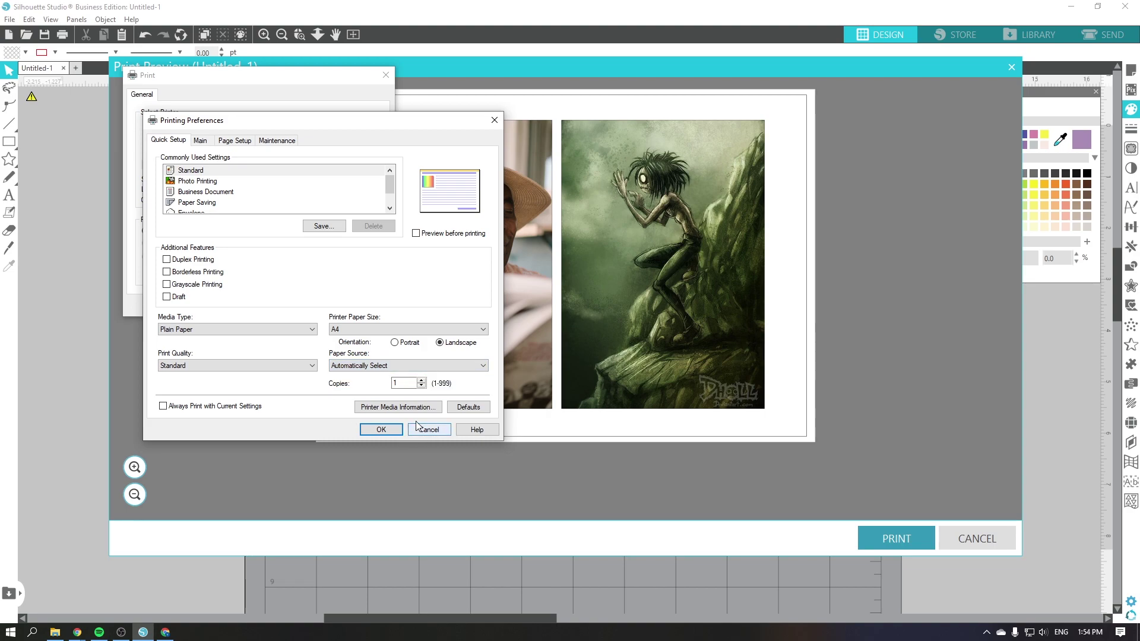
{"action": "left_click", "coordinate": [425, 432]}
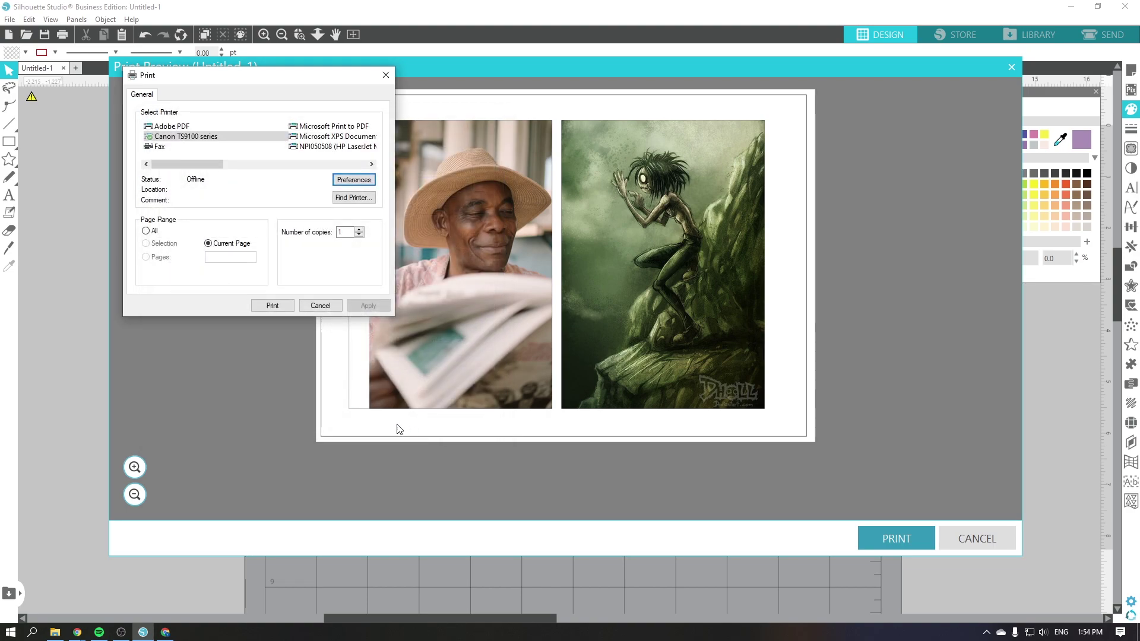
{"action": "left_click", "coordinate": [304, 310]}
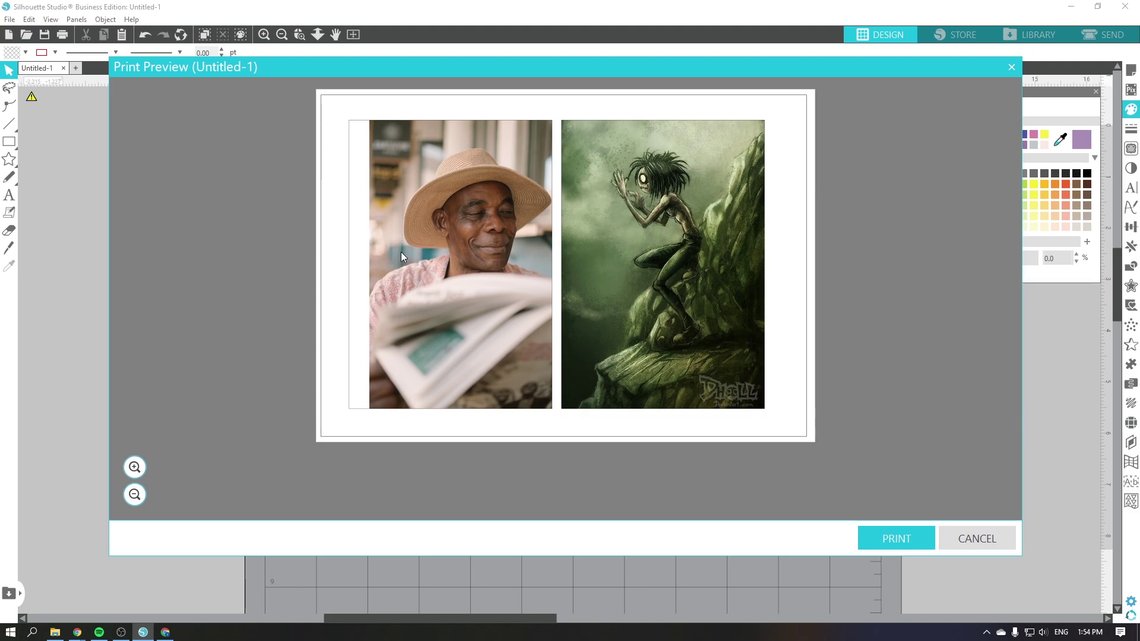